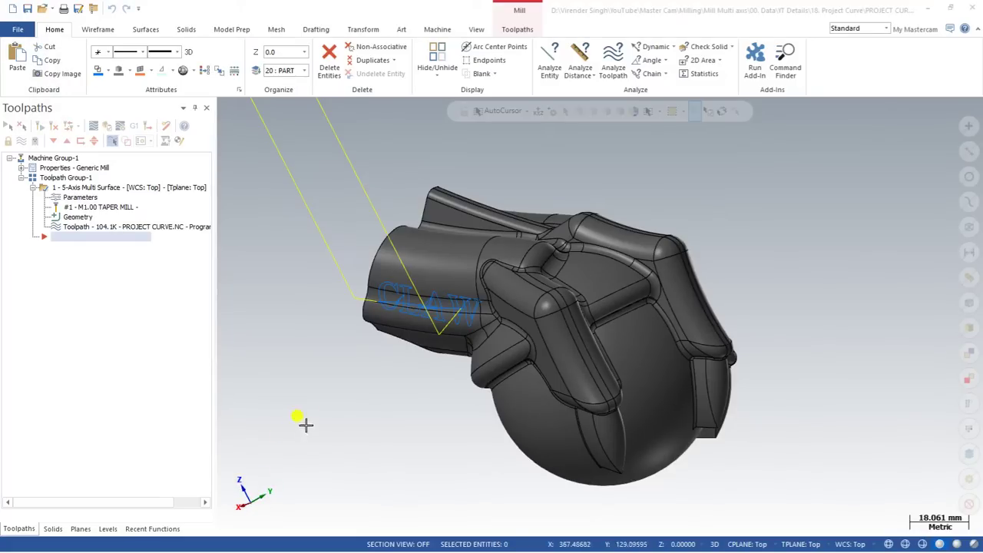
Backplot the existing 5-axis operation to review its engraving moves on the part
scroll(360, 404, up, 1)
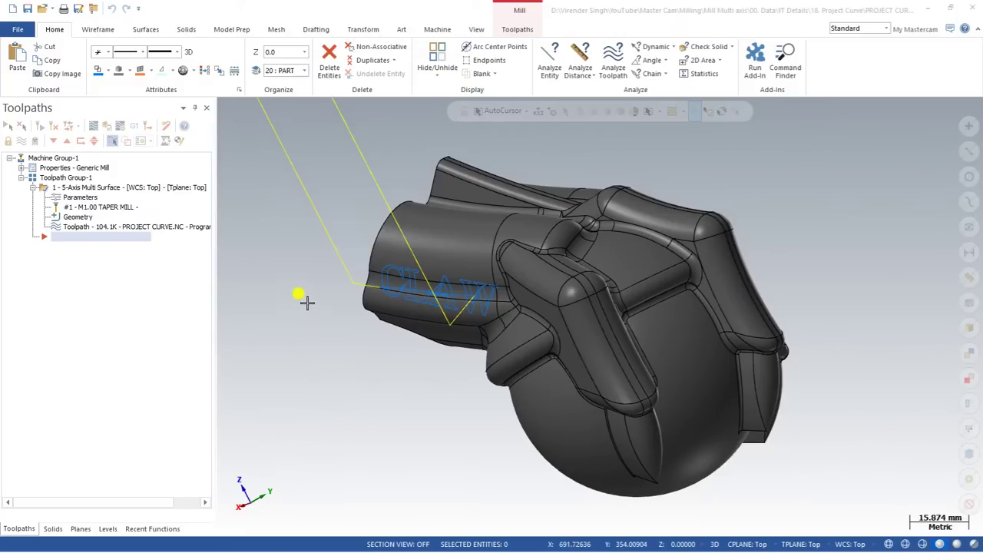
click(90, 127)
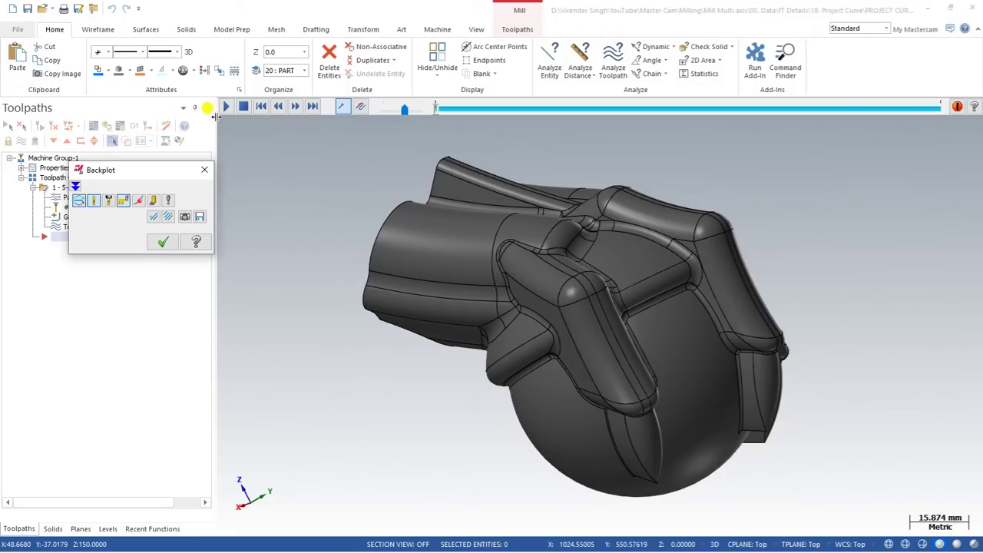
drag(149, 175, 147, 276)
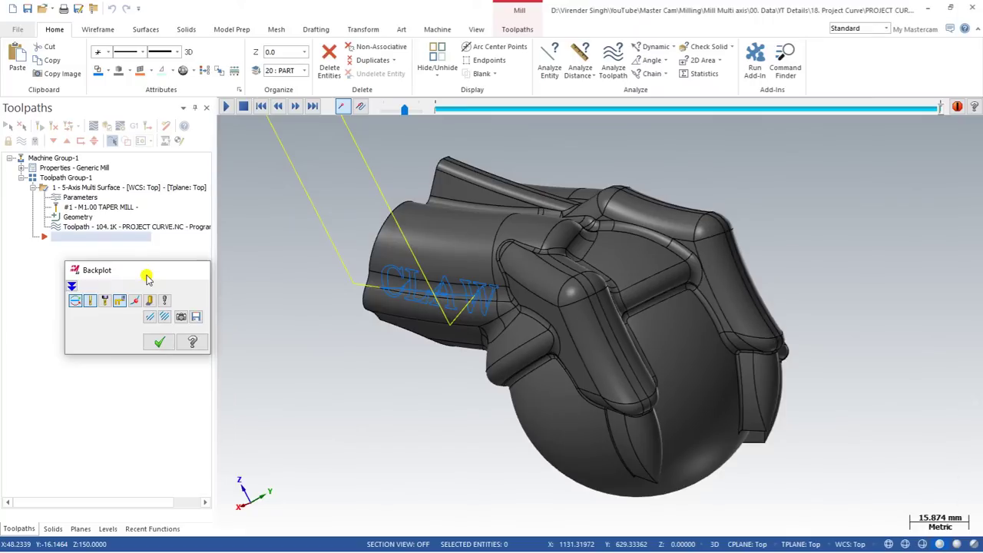
key(Escape)
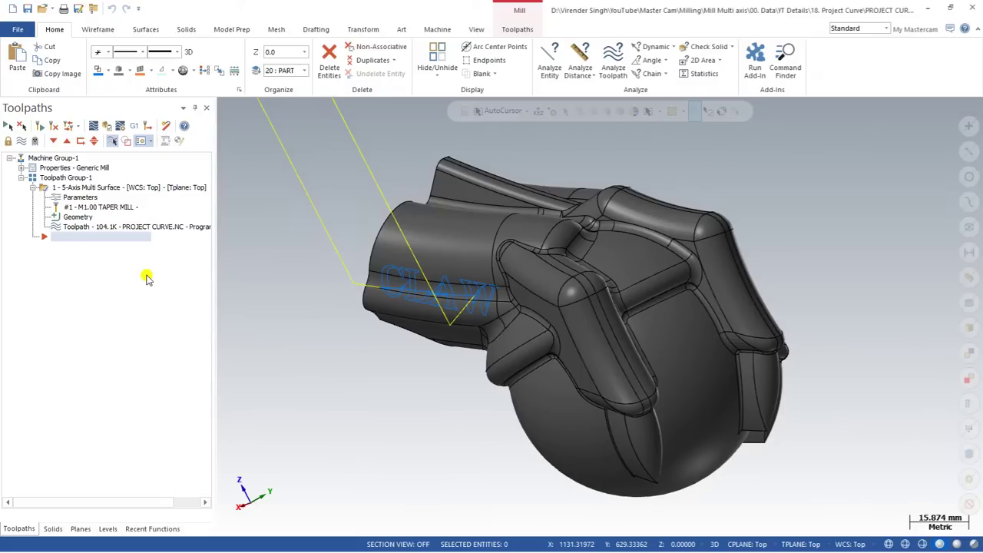
Hide the toolpath display of the 5-axis operation and make level 60, TP GEO, visible
middle_drag(351, 258, 366, 308)
scroll(366, 308, up, 3)
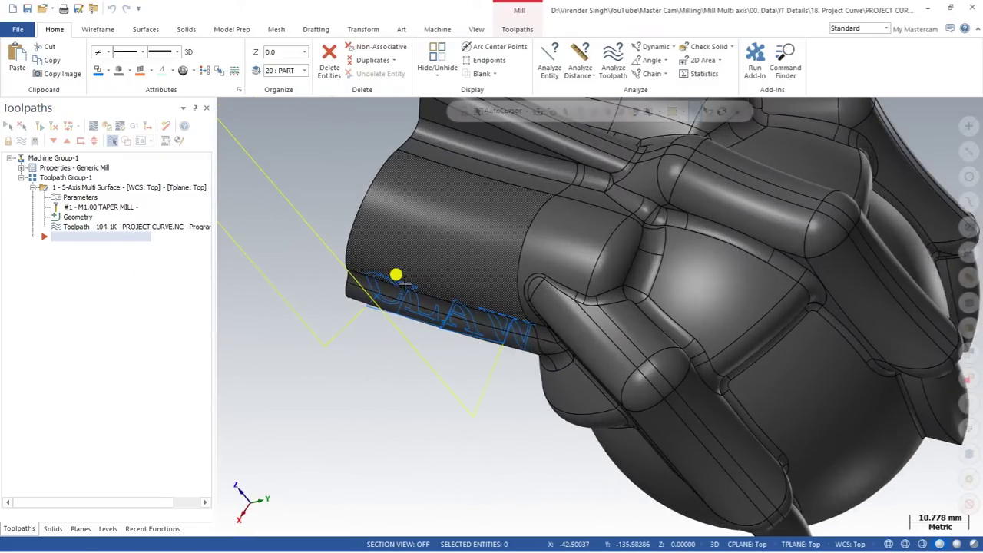
middle_drag(395, 275, 424, 243)
mouse_move(350, 290)
middle_down()
mouse_move(451, 265)
mouse_move(450, 283)
mouse_move(439, 269)
middle_up()
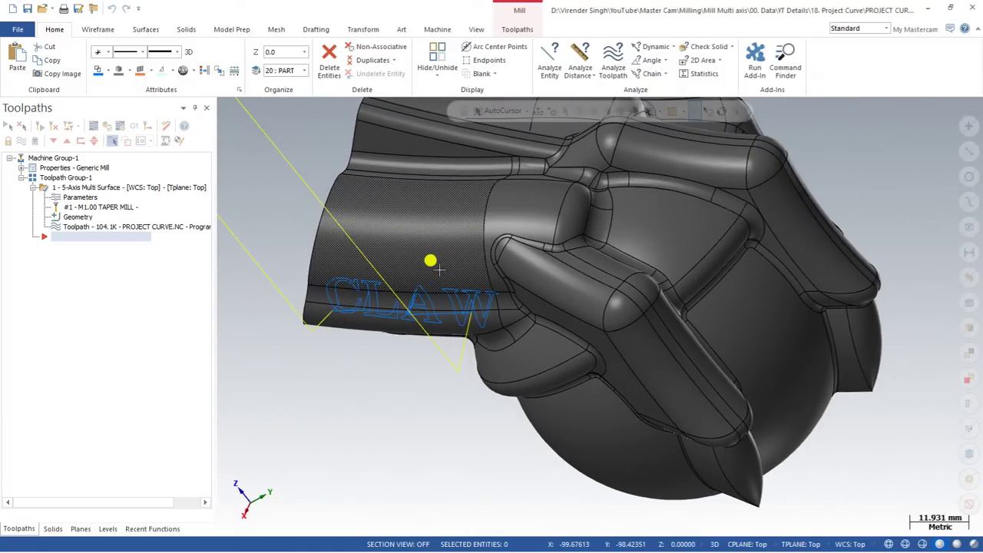
mouse_move(440, 269)
middle_down()
mouse_move(455, 277)
mouse_move(396, 240)
mouse_move(412, 261)
mouse_move(462, 223)
mouse_move(497, 234)
mouse_move(457, 261)
mouse_move(440, 252)
mouse_move(391, 289)
mouse_move(391, 276)
mouse_move(379, 283)
mouse_move(415, 254)
mouse_move(330, 284)
middle_up()
scroll(411, 261, up, 3)
click(88, 190)
click(22, 141)
click(107, 528)
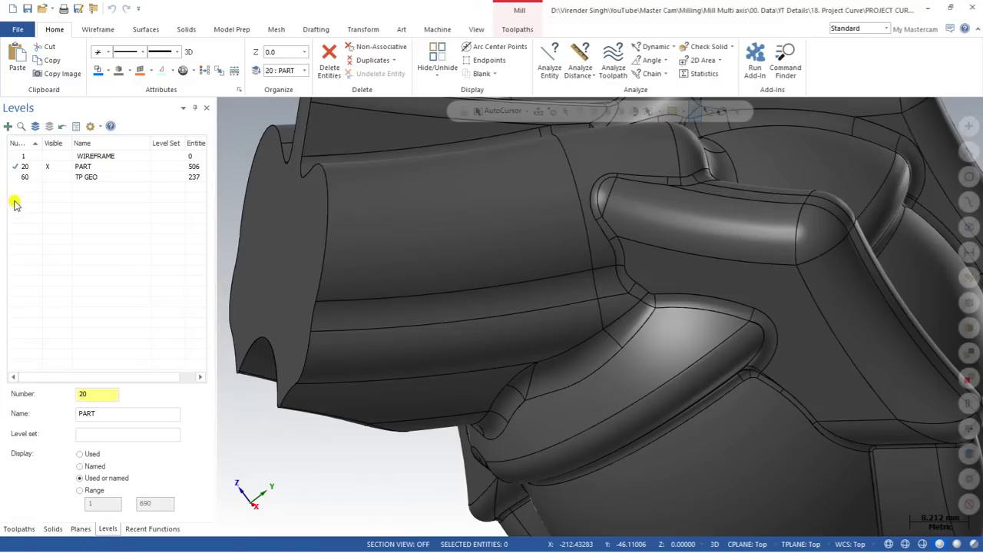
click(53, 178)
Move the flat copy of the lettering lying off the part to level 1, WIREFRAME
mouse_move(354, 256)
middle_down()
mouse_move(370, 258)
mouse_move(374, 317)
middle_up()
drag(341, 312, 584, 379)
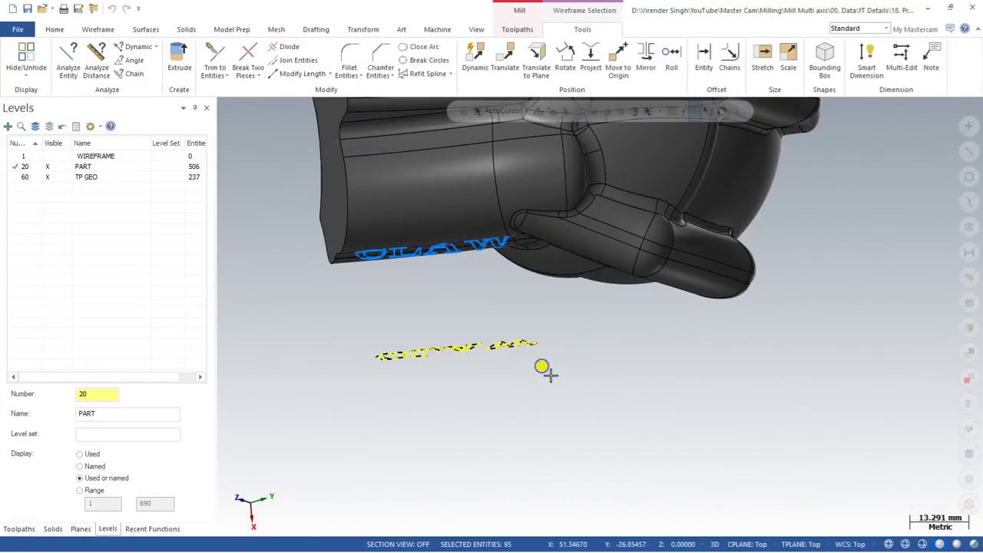
right_click(547, 374)
click(696, 164)
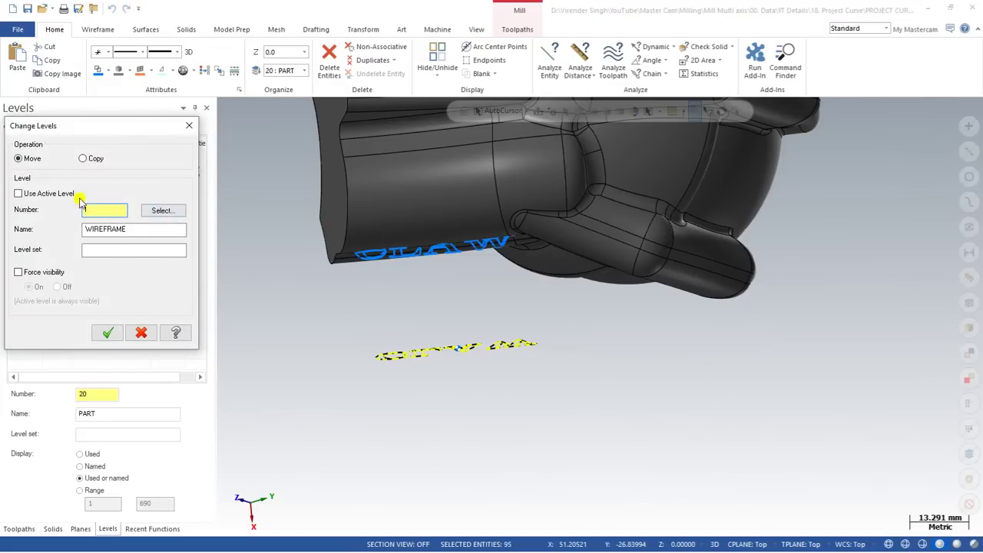
click(152, 211)
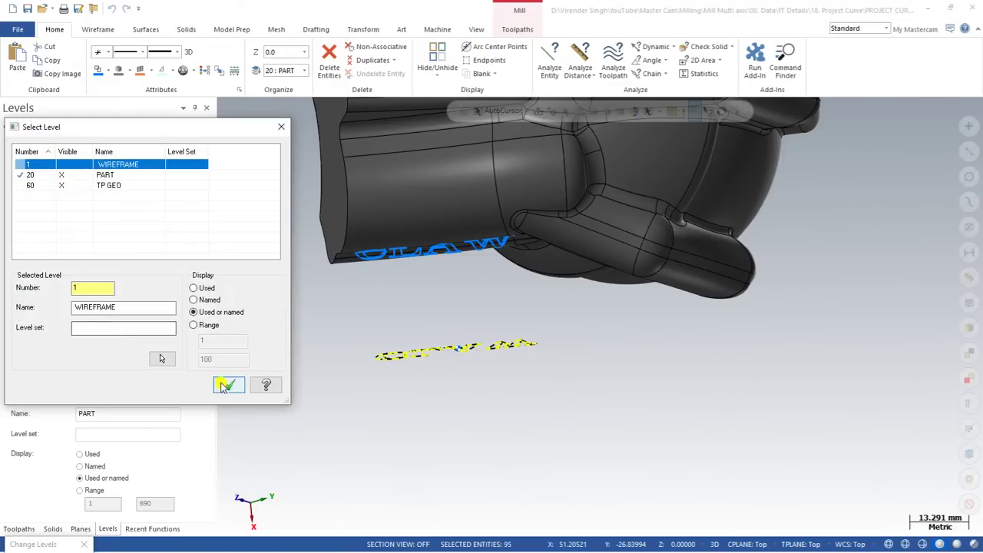
click(227, 386)
click(108, 333)
Examine how the CLAW lettering curves lie on the part's curved surfaces
middle_drag(285, 345, 403, 213)
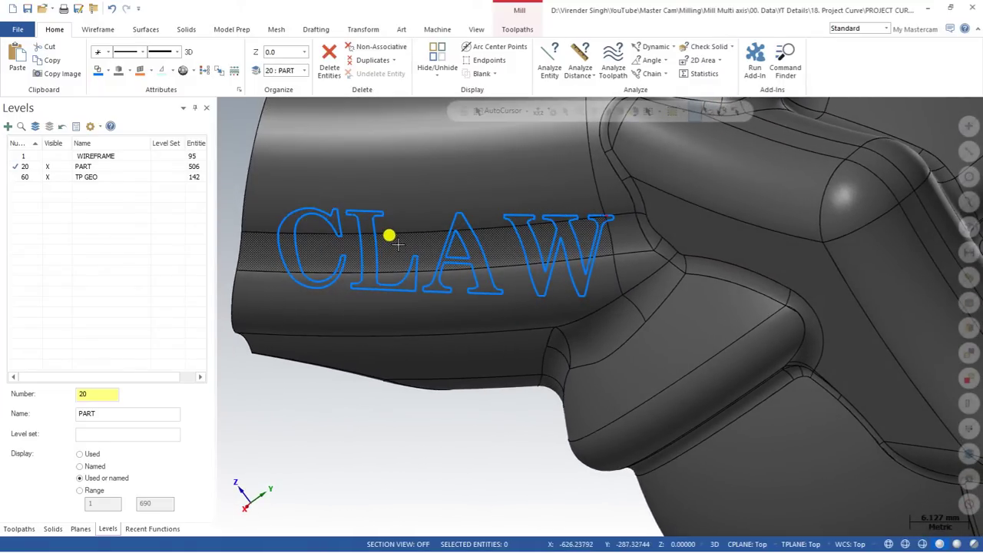
scroll(390, 249, up, 2)
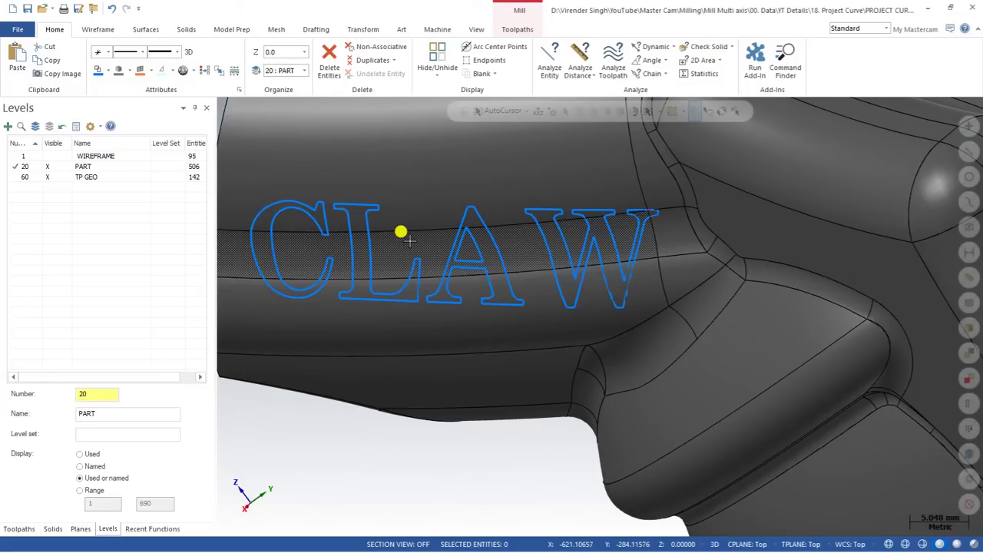
scroll(409, 241, down, 1)
middle_drag(408, 235, 218, 399)
scroll(416, 226, down, 2)
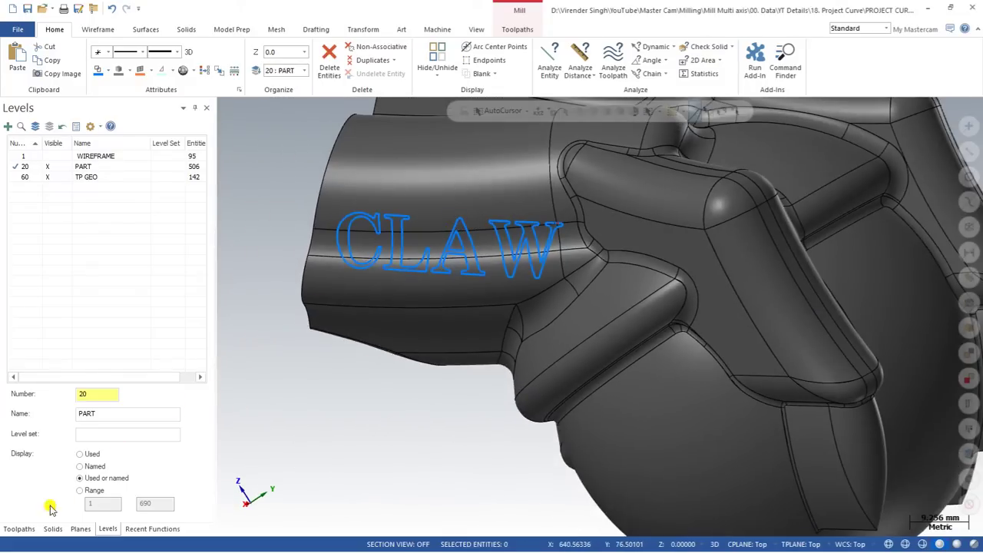
click(20, 529)
scroll(417, 349, down, 1)
scroll(417, 349, down, 1)
middle_drag(417, 349, 412, 373)
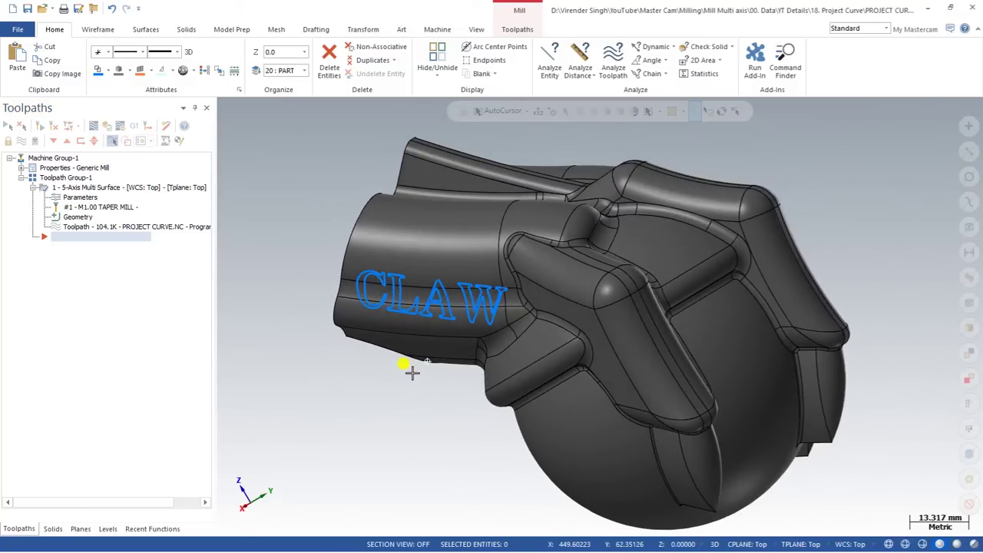
Play the backplot and follow the tool's tilt as it engraves the CLAW lettering
click(94, 125)
click(228, 107)
scroll(359, 178, down, 5)
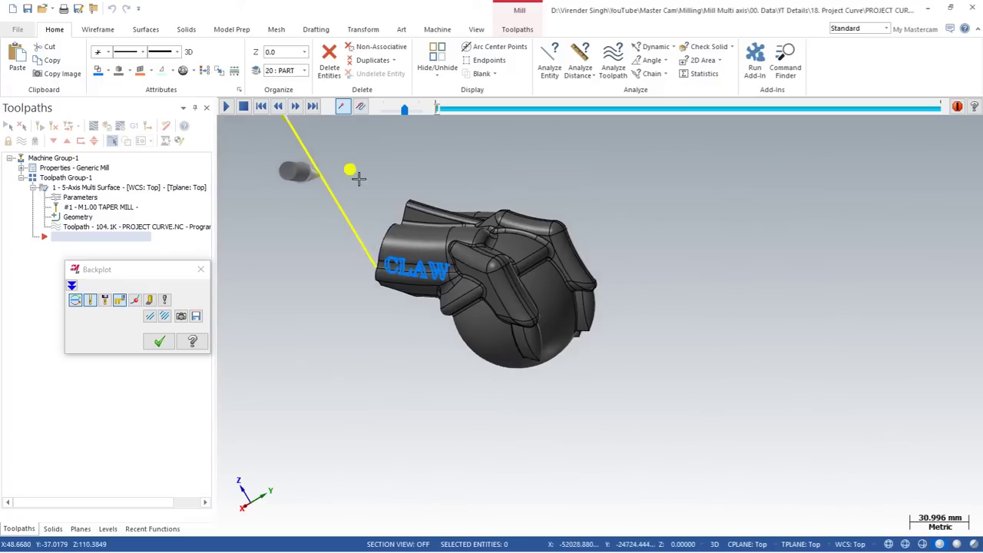
middle_drag(359, 177, 319, 220)
scroll(373, 213, up, 4)
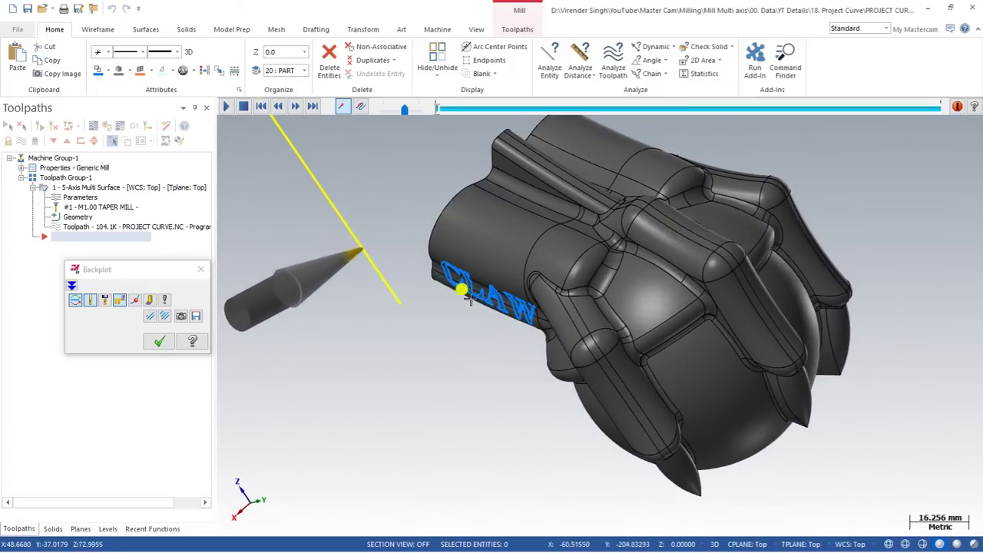
scroll(415, 277, down, 2)
middle_drag(384, 269, 487, 274)
scroll(492, 296, up, 2)
scroll(492, 292, down, 2)
scroll(486, 278, up, 1)
scroll(451, 345, up, 1)
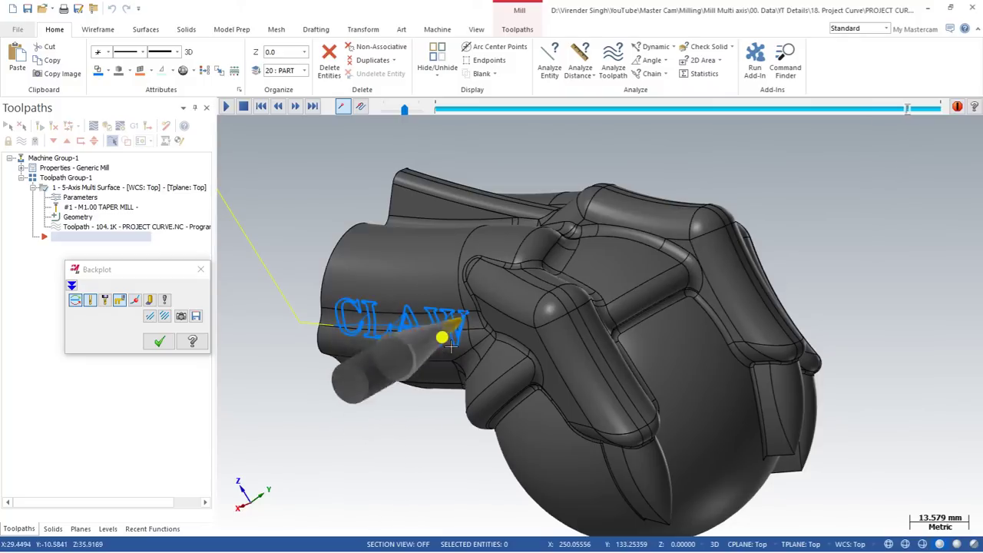
key(Escape)
middle_drag(450, 343, 395, 272)
click(516, 29)
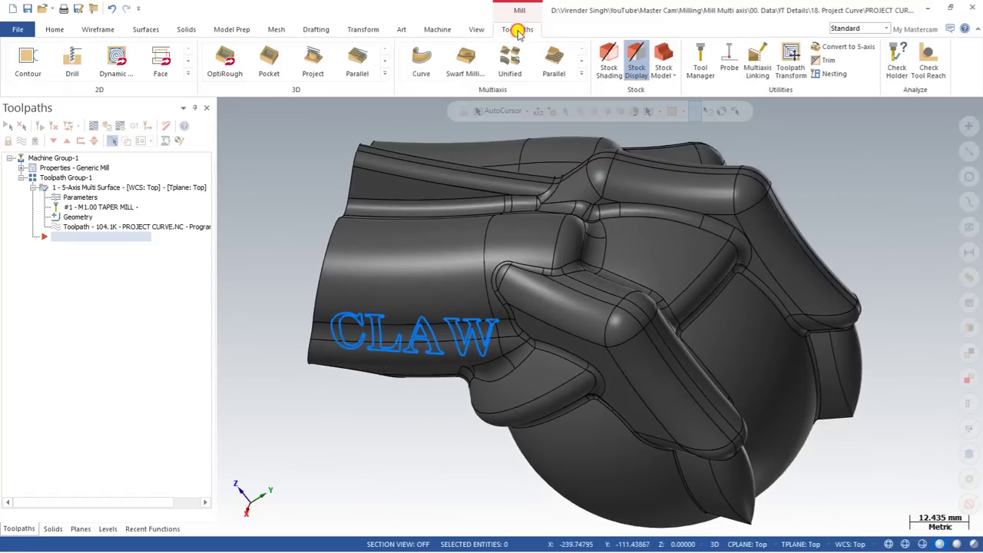
click(583, 74)
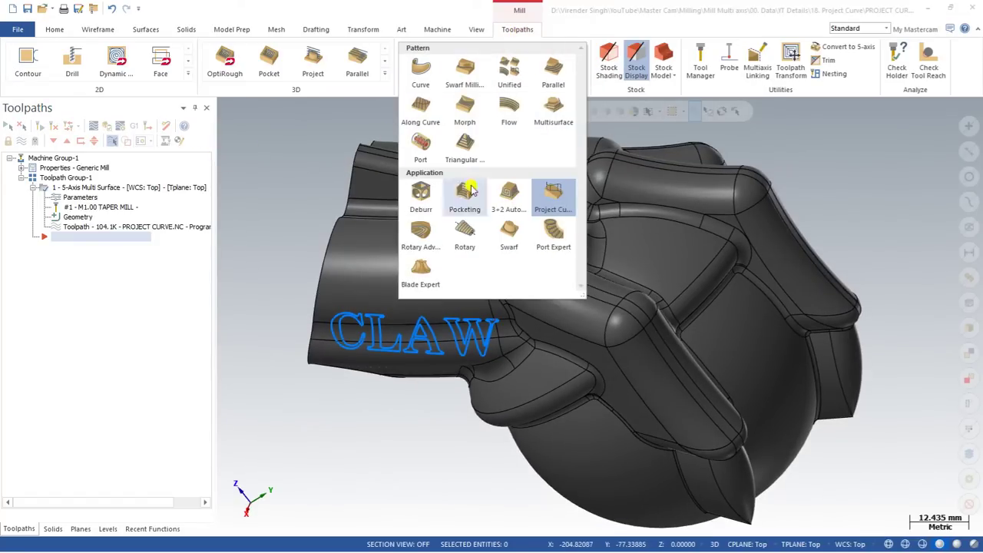
click(567, 200)
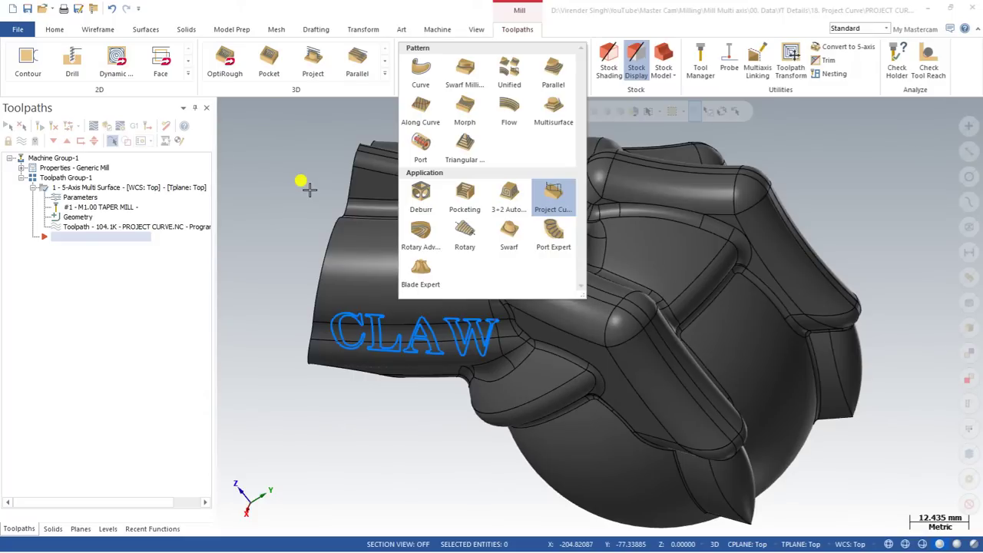
Delete all existing operations and tools from the machine group
click(168, 131)
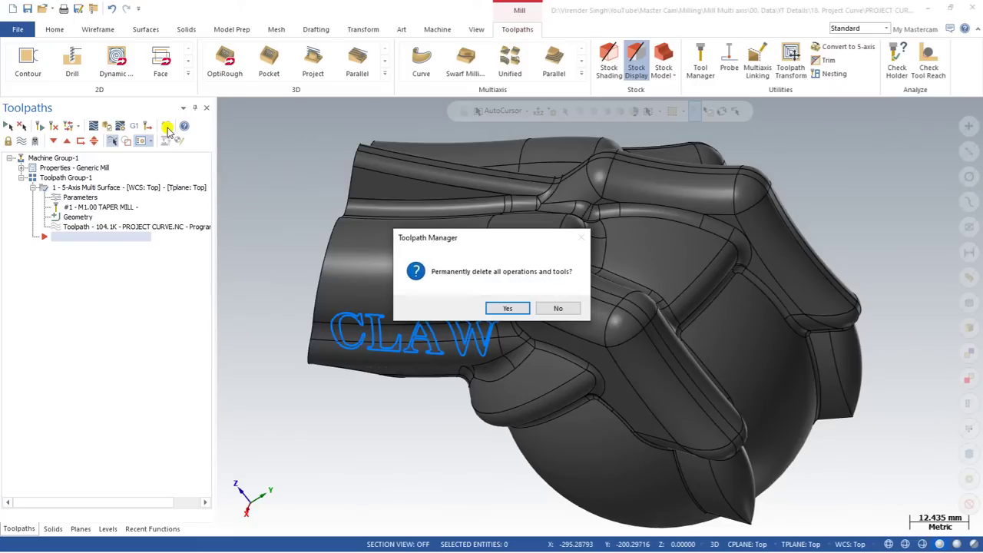
key(Return)
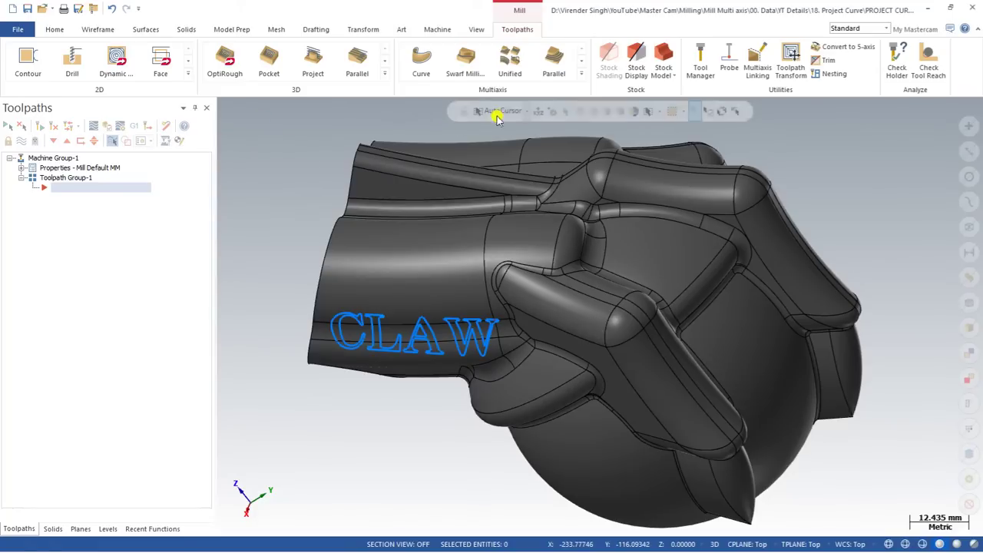
Create a multiaxis Project Curve toolpath and define a new 6 mm engrave mill for it with default geometry
click(582, 74)
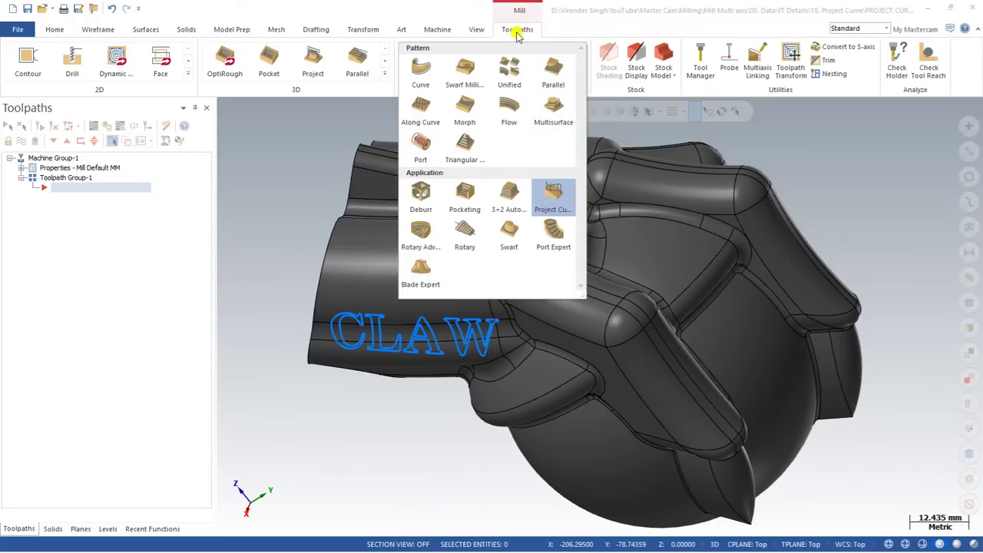
click(549, 193)
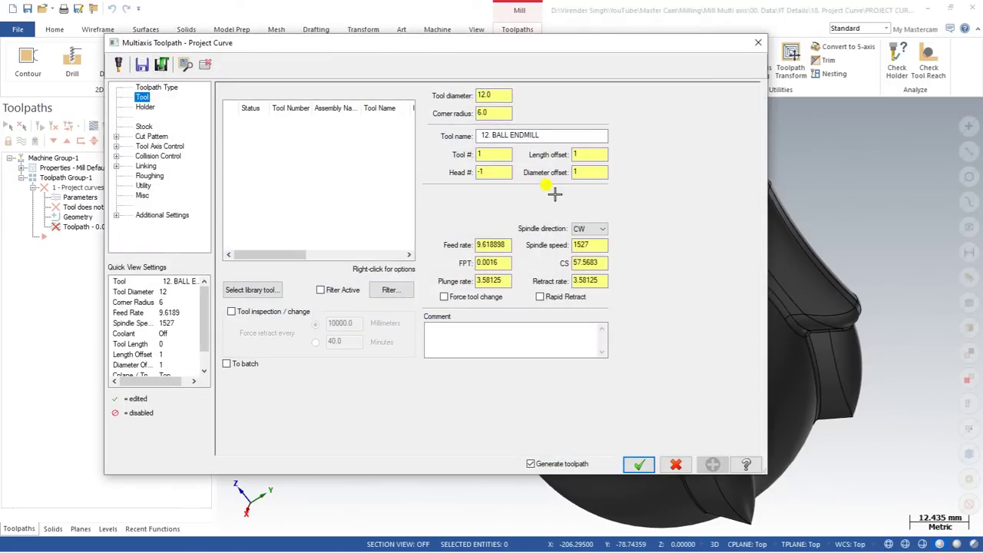
click(269, 295)
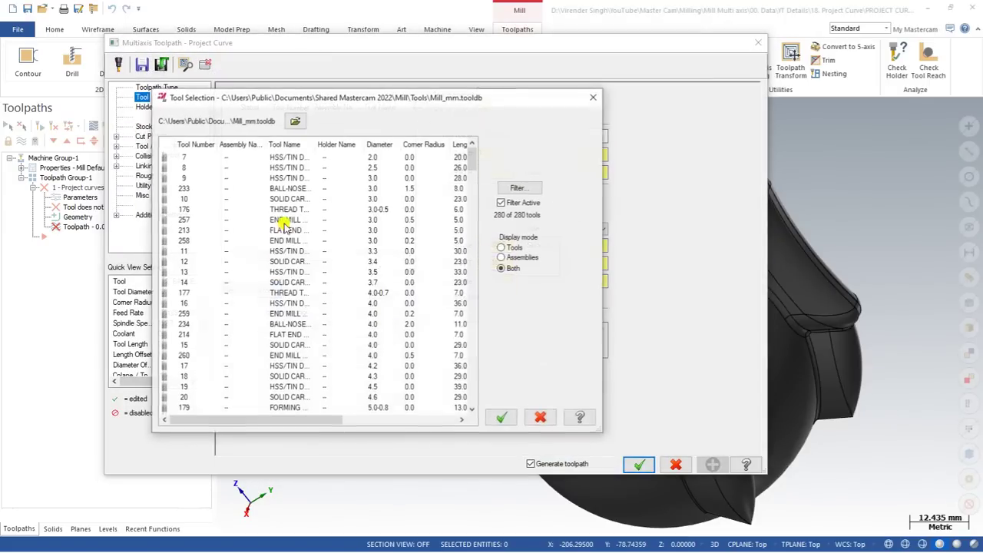
key(Escape)
right_click(281, 192)
click(323, 204)
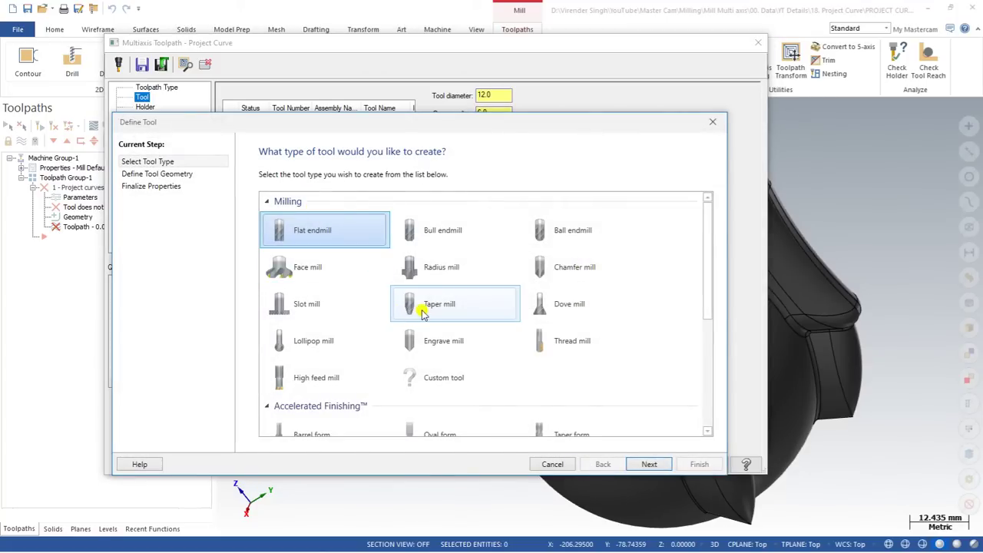
click(428, 339)
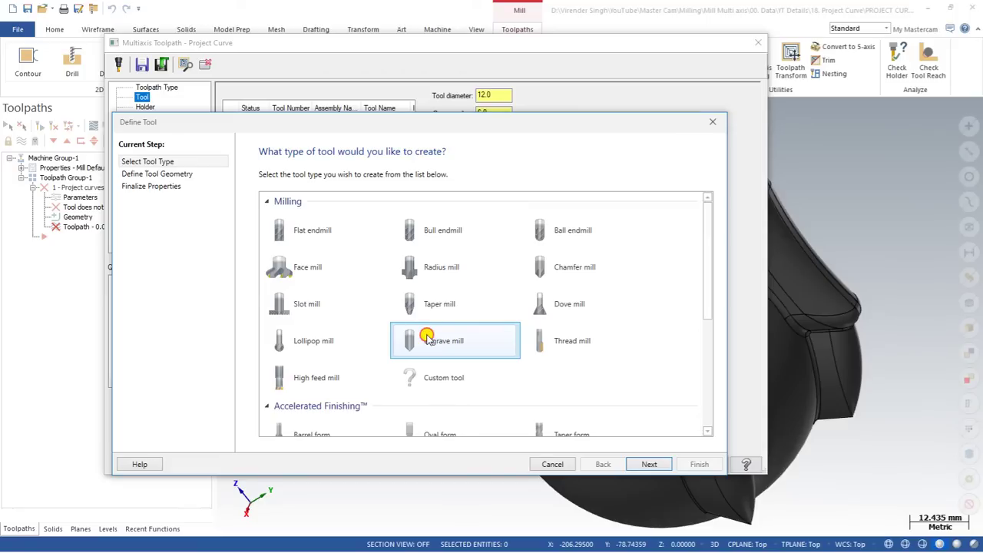
double_click(428, 339)
click(700, 465)
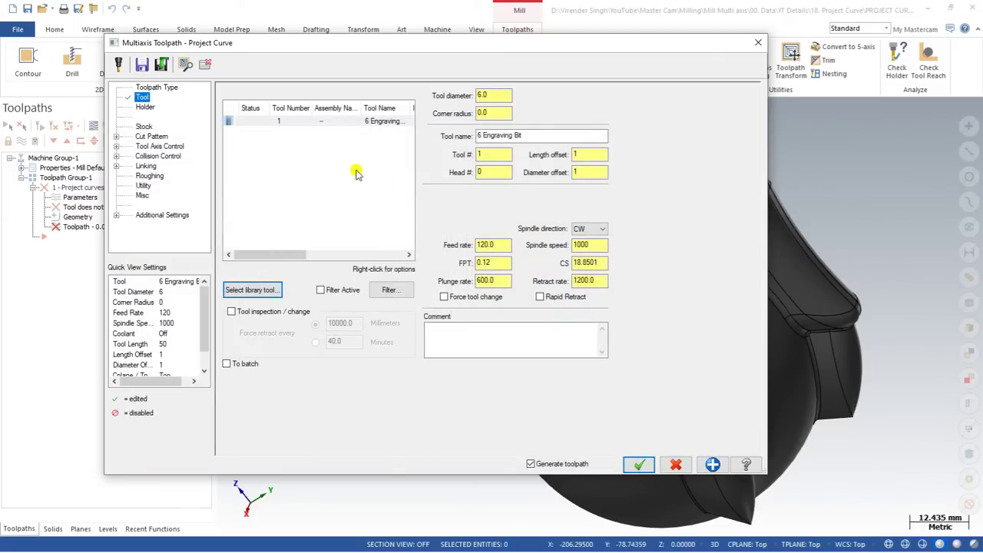
Review the Radial, Spiral and Offset types of the cut pattern and set the type back to User defined
click(152, 136)
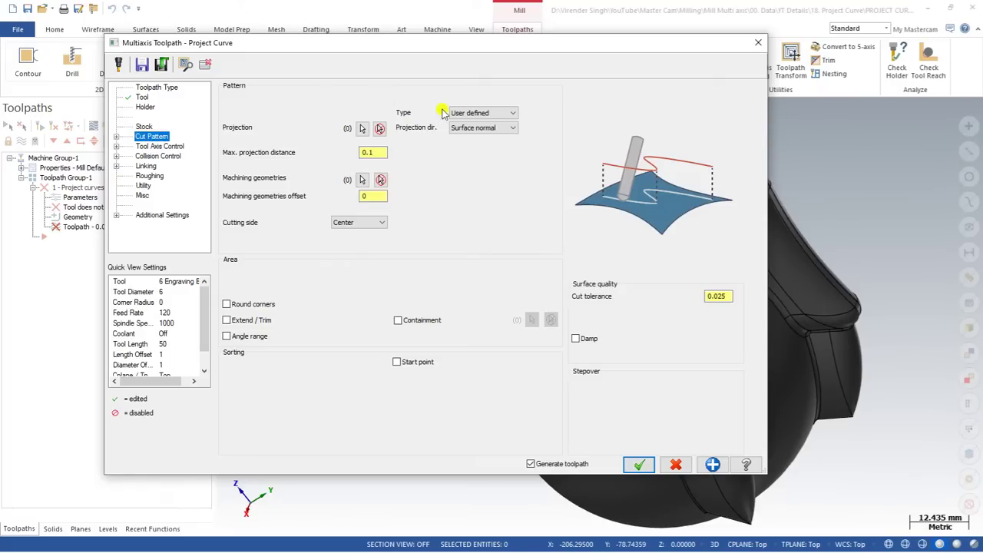
click(484, 113)
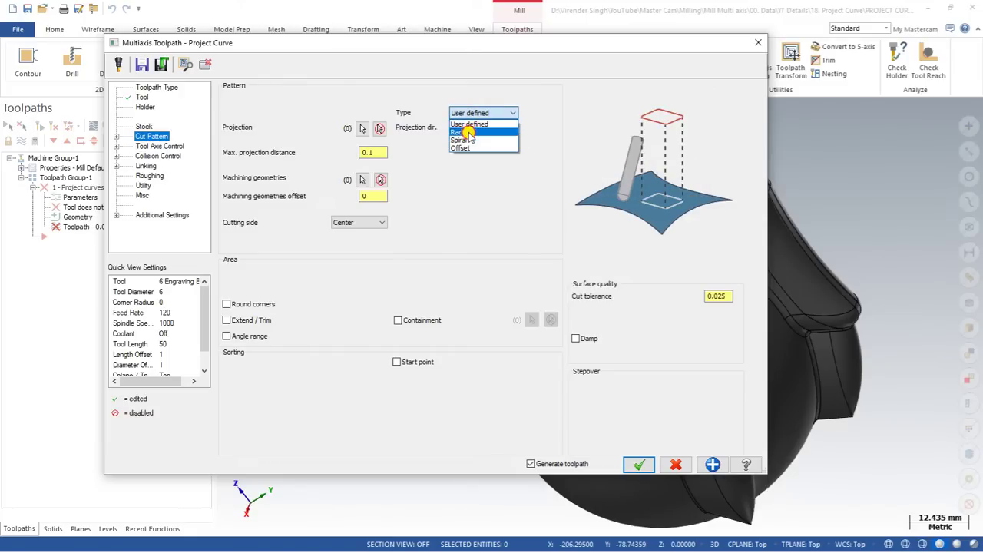
click(463, 132)
click(482, 113)
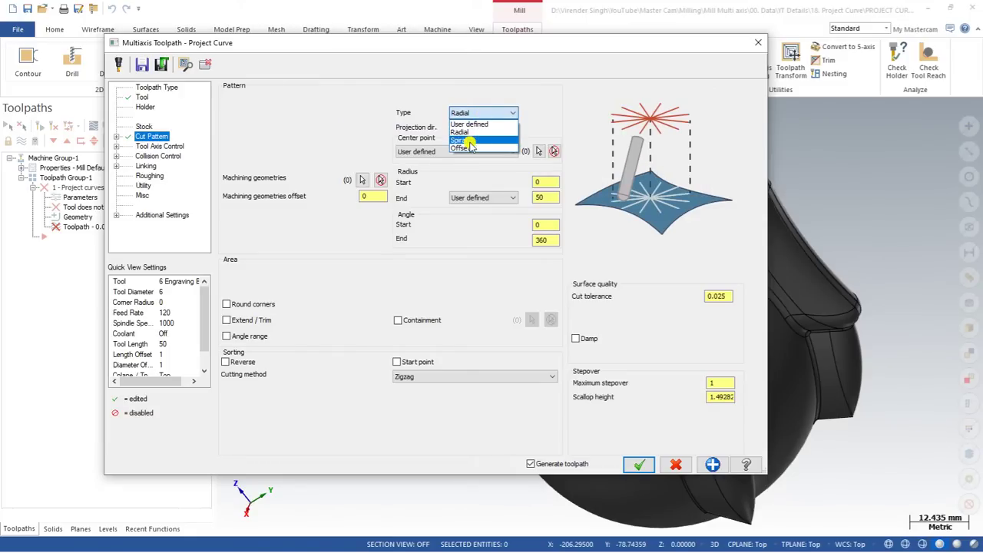
click(468, 140)
click(476, 113)
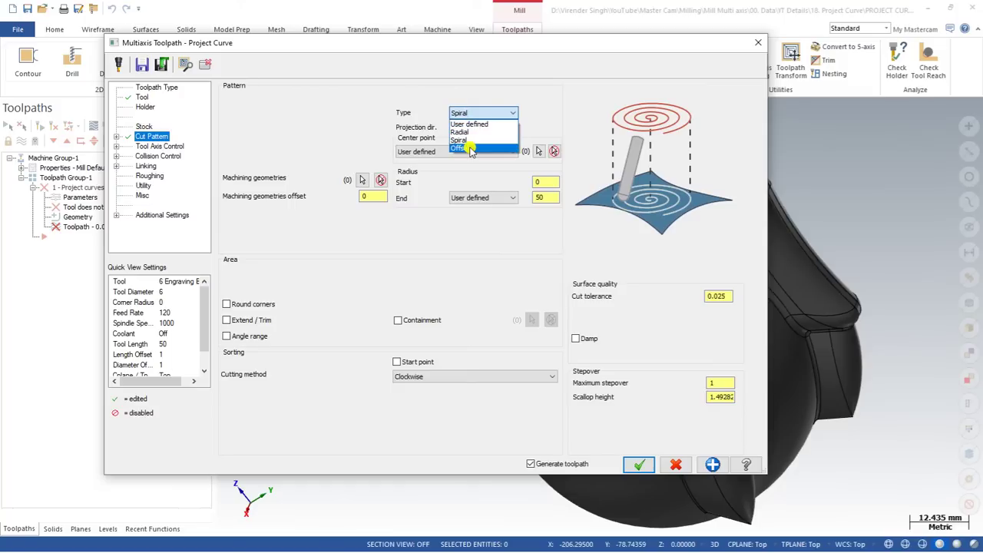
click(469, 149)
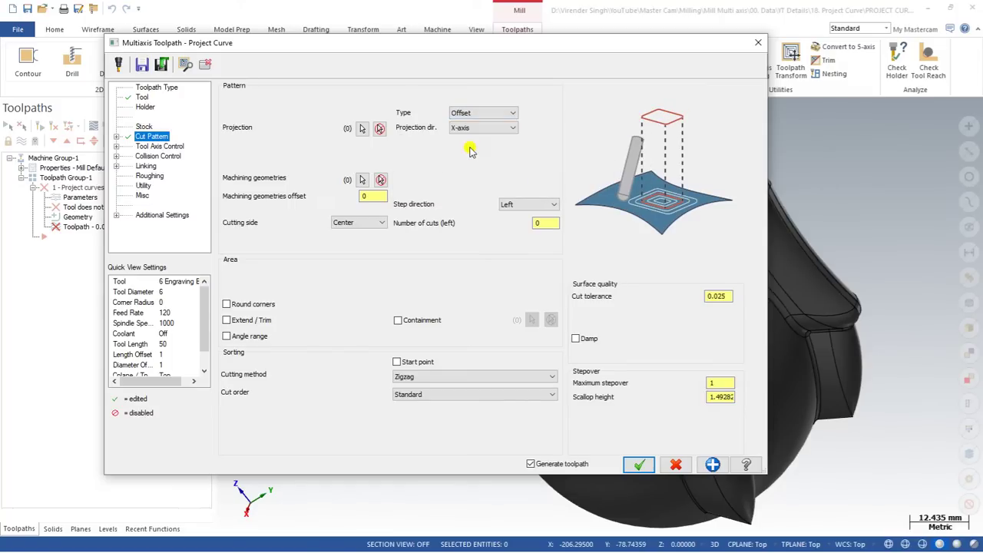
click(482, 113)
click(474, 124)
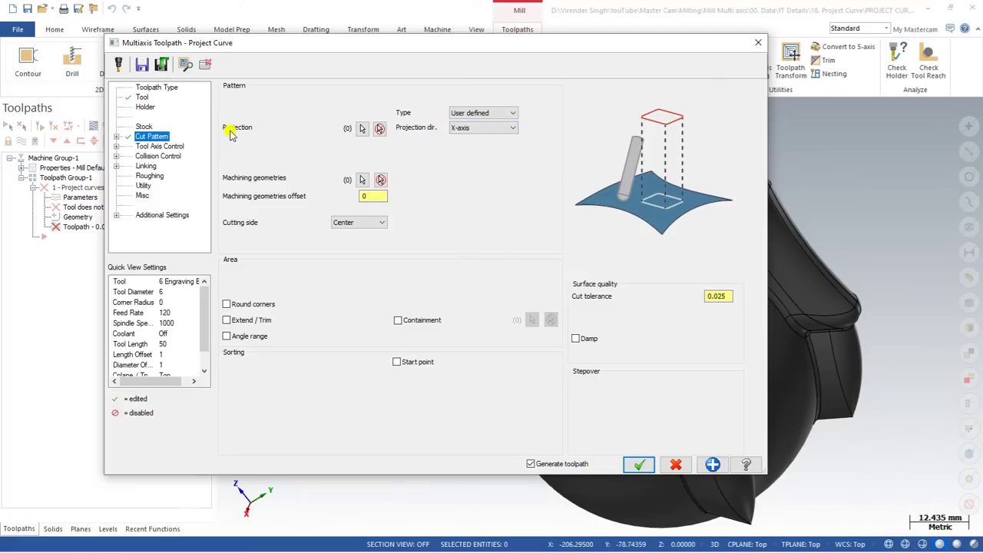
Chain all the curves of the CLAW lettering, including the inner loop of the A, as the toolpath's projection geometry
click(361, 129)
scroll(308, 261, up, 4)
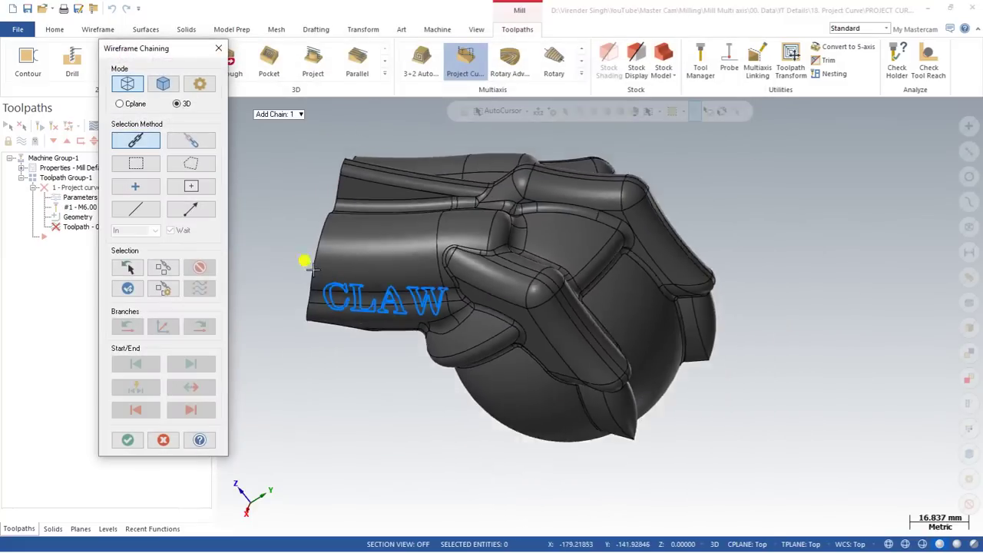
scroll(327, 288, up, 1)
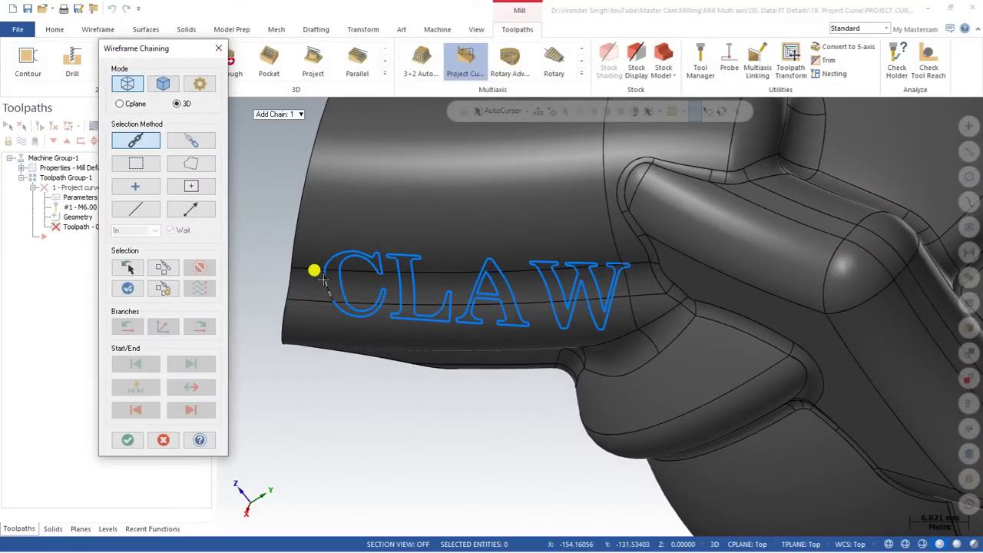
click(323, 281)
click(399, 285)
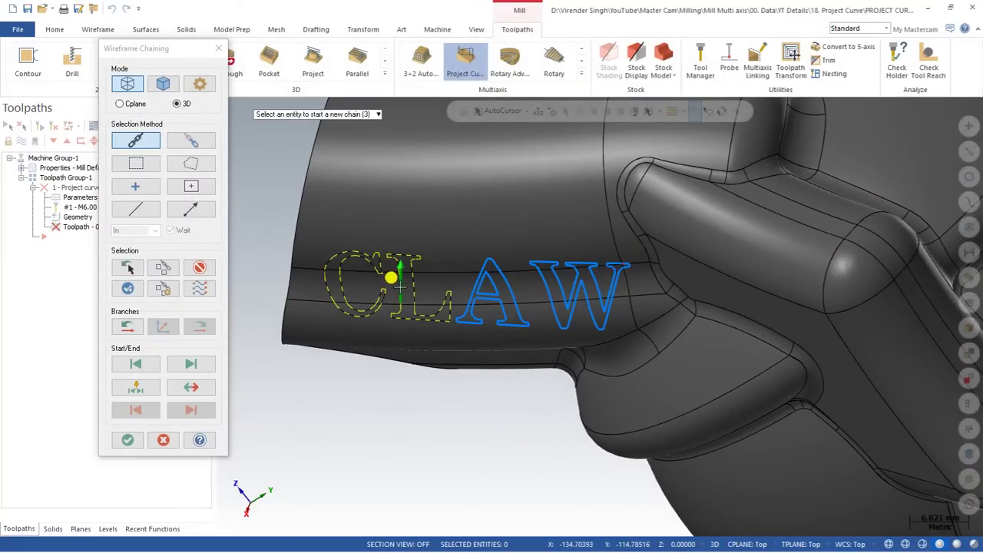
click(466, 280)
click(473, 280)
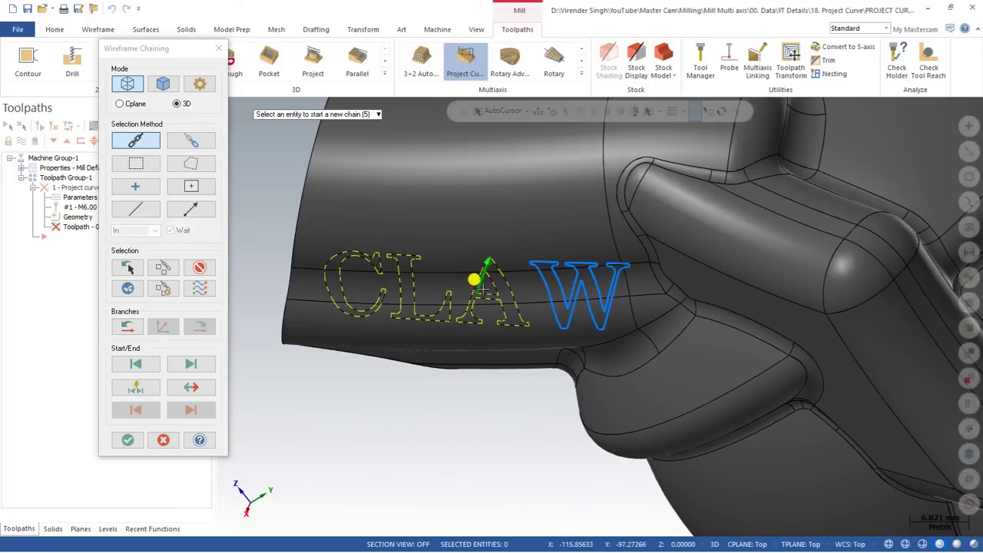
click(551, 302)
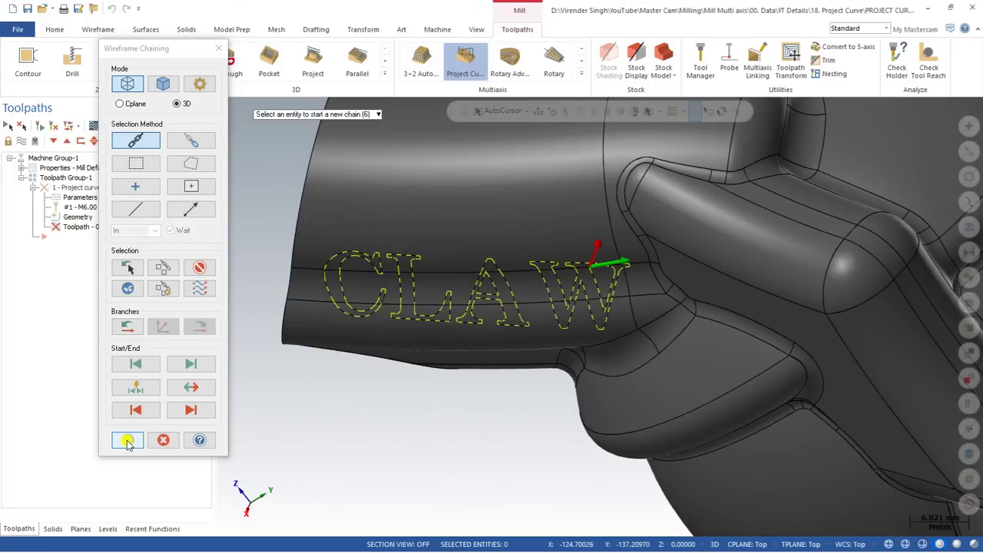
click(128, 441)
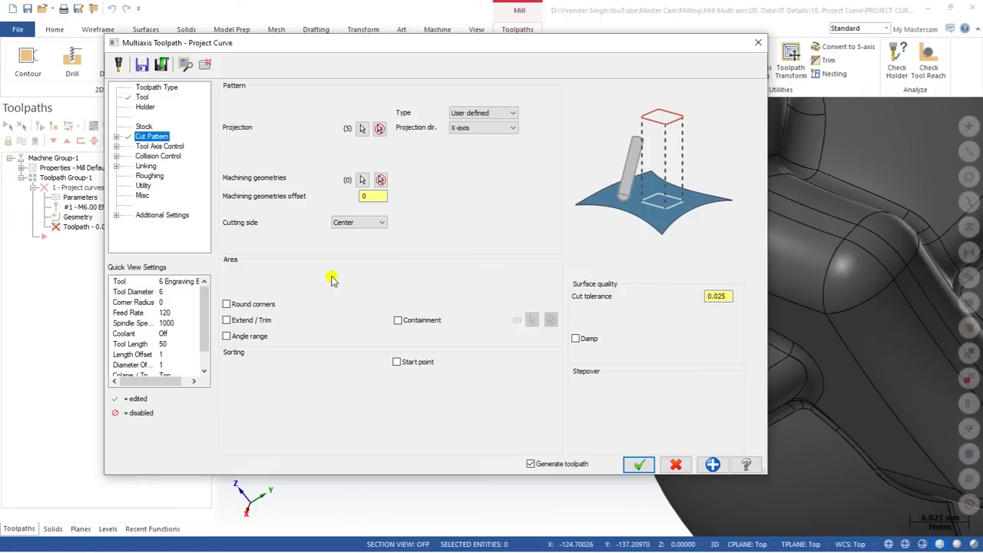
Select the five curved faces beneath and around the CLAW lettering as the machining geometries
click(361, 183)
click(428, 278)
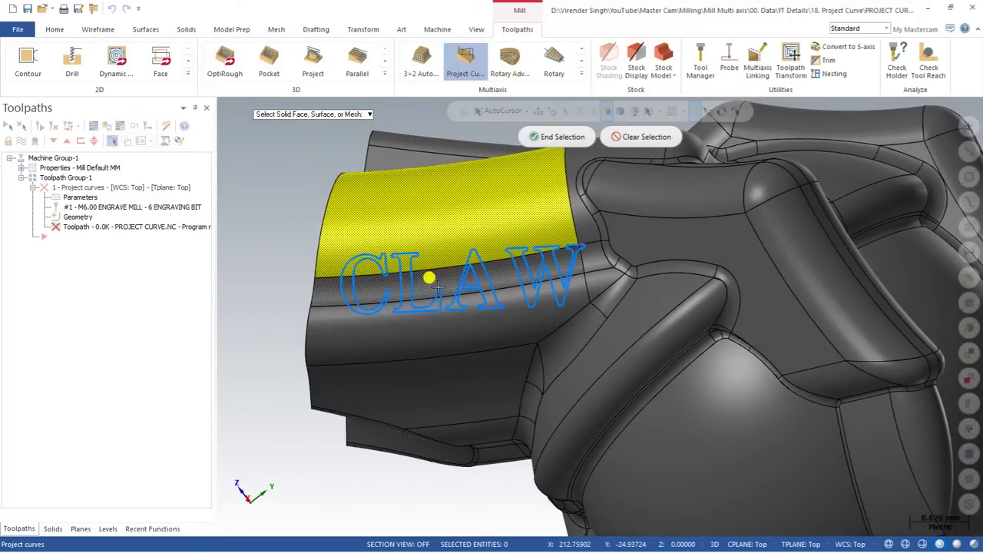
click(459, 319)
click(583, 242)
middle_drag(471, 219, 497, 222)
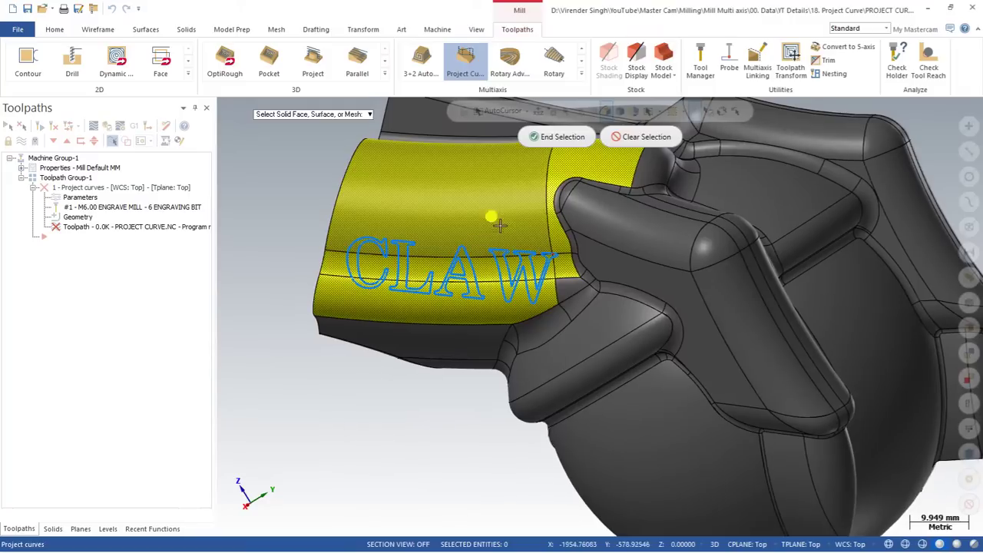
click(558, 143)
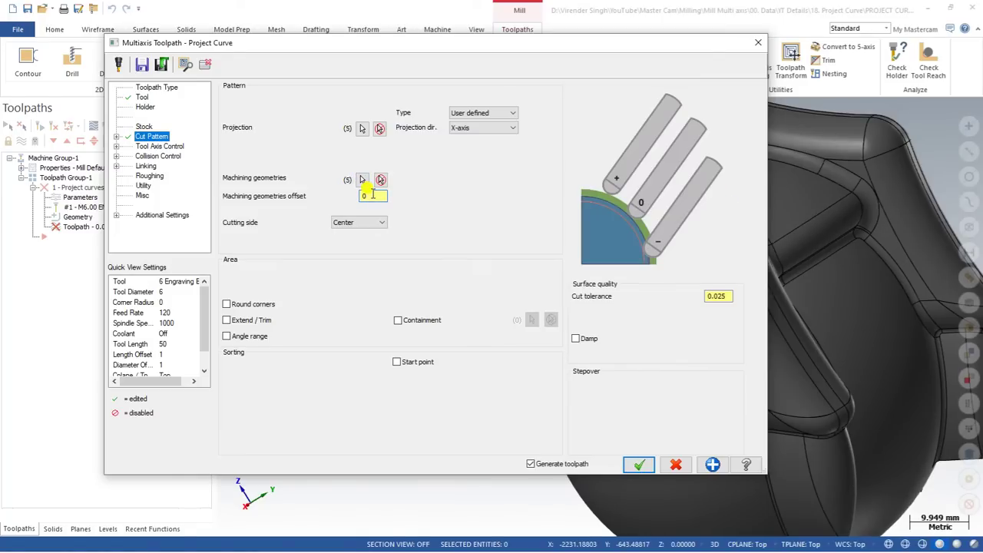
Keep the cutting side at Center and set the cut tolerance to 0.1
click(357, 223)
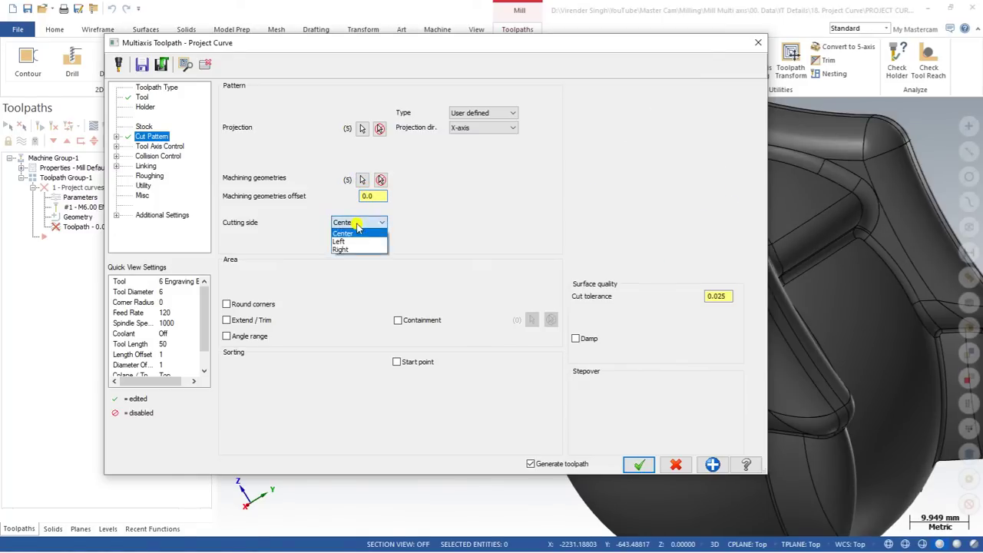
click(357, 225)
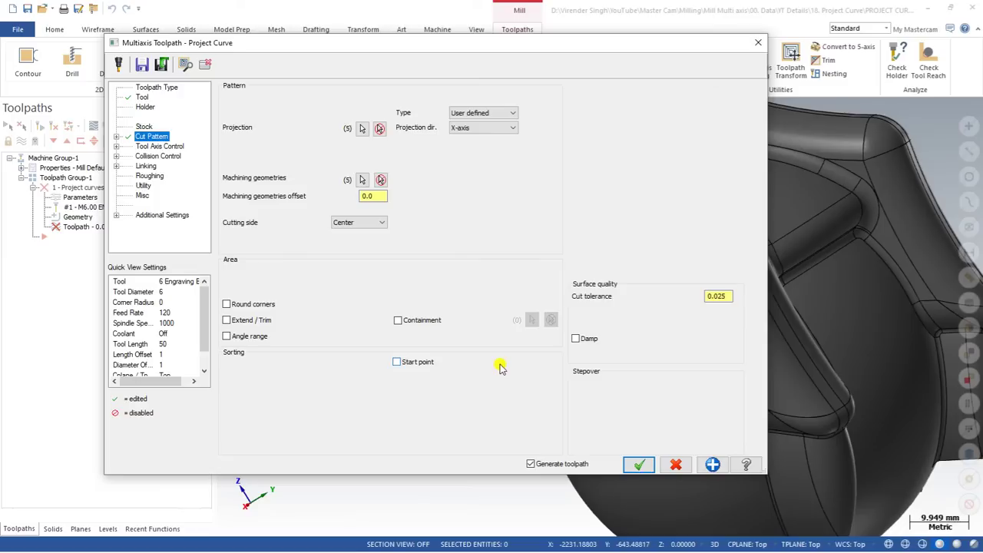
click(730, 298)
text(0.1)
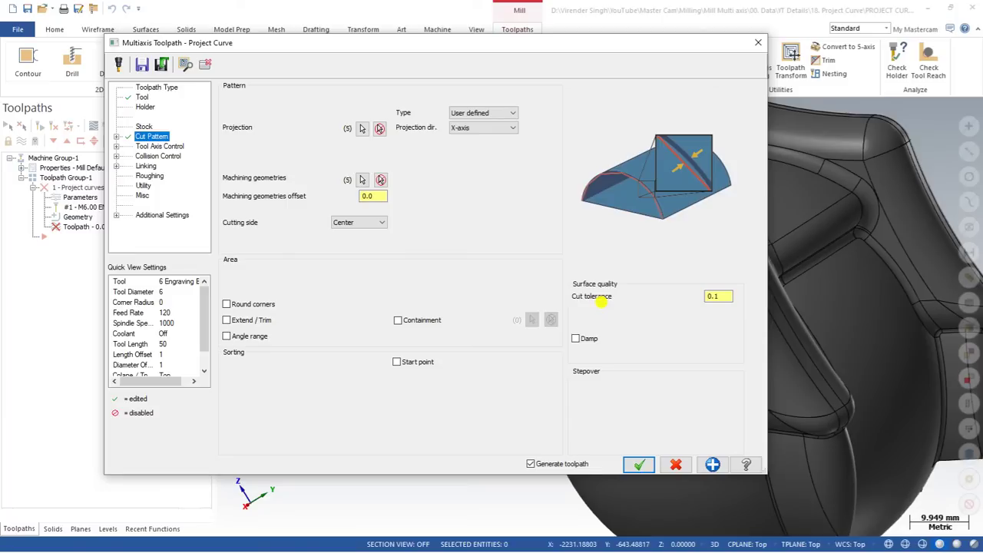
click(715, 297)
Select Surface with tilt as the tool axis control and generate the Project Curve toolpath
click(117, 137)
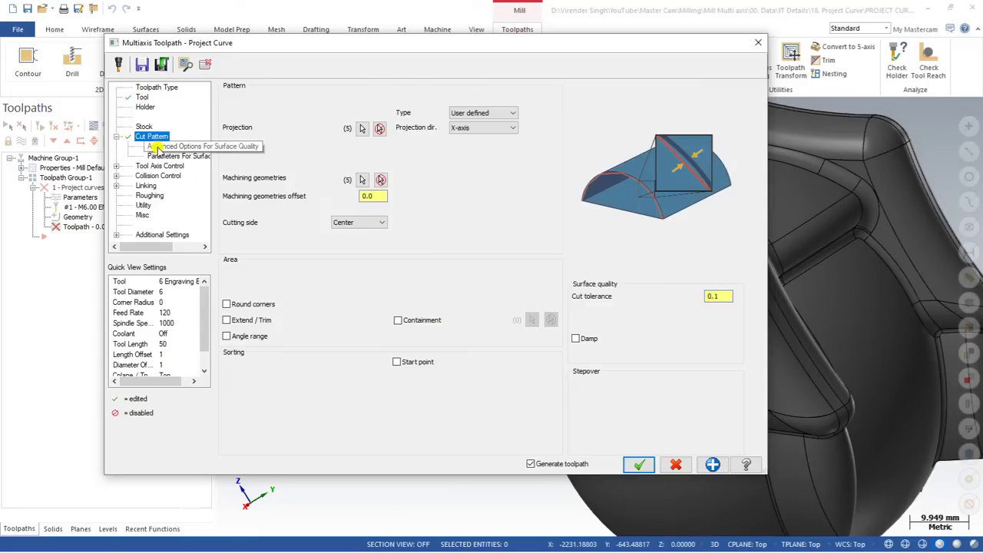
click(130, 146)
click(132, 156)
click(149, 167)
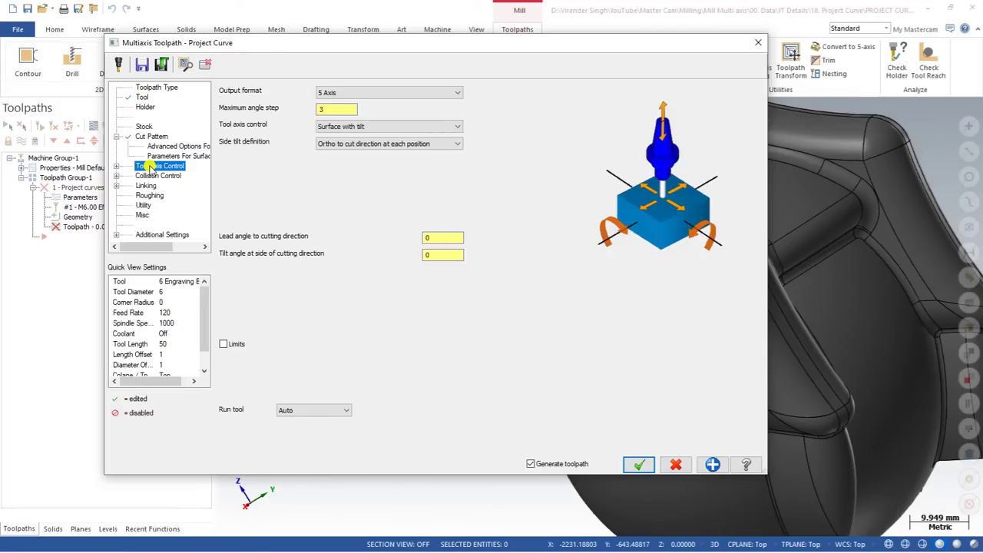
click(335, 126)
click(336, 136)
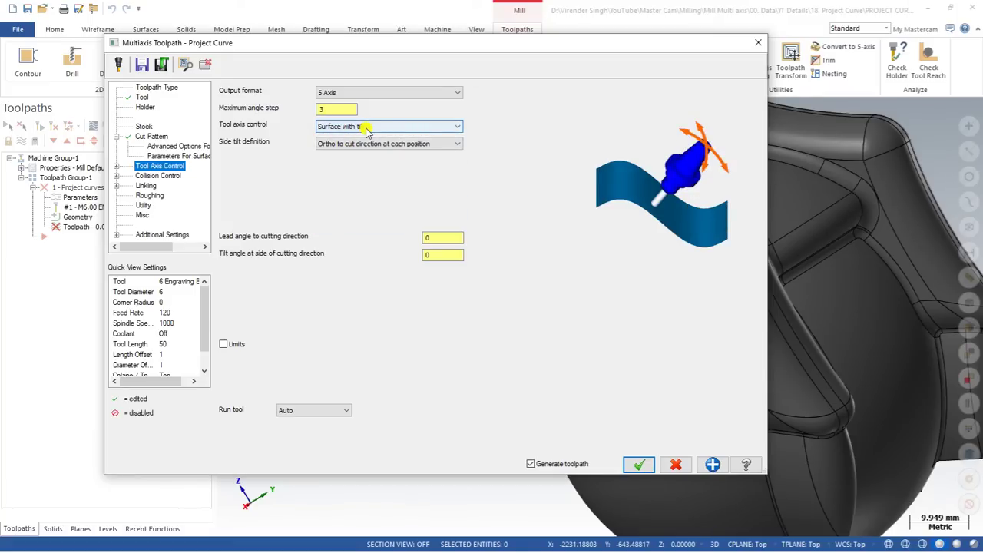
click(637, 465)
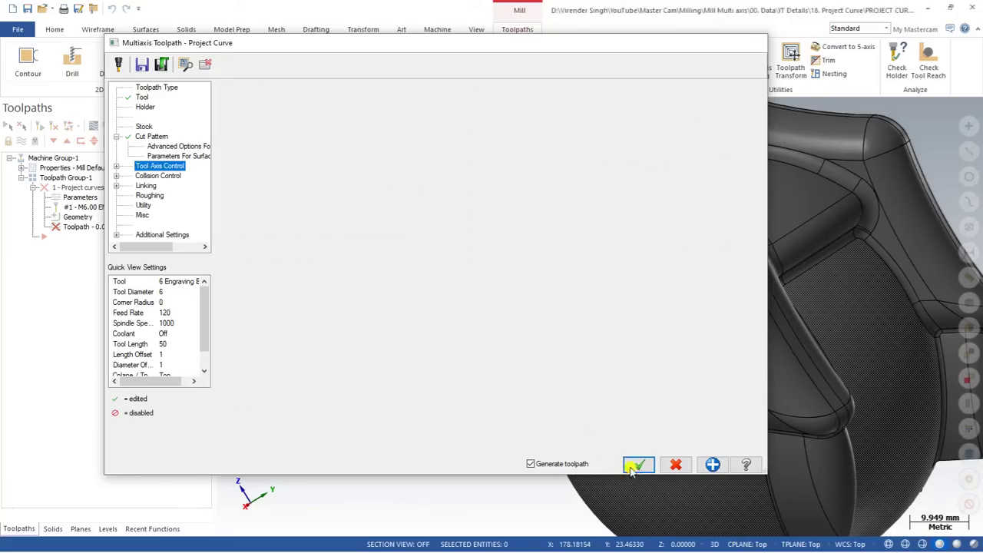
Play the backplot of the new toolpath and examine the engraving and linking moves along the CLAW letters
middle_drag(430, 333, 400, 307)
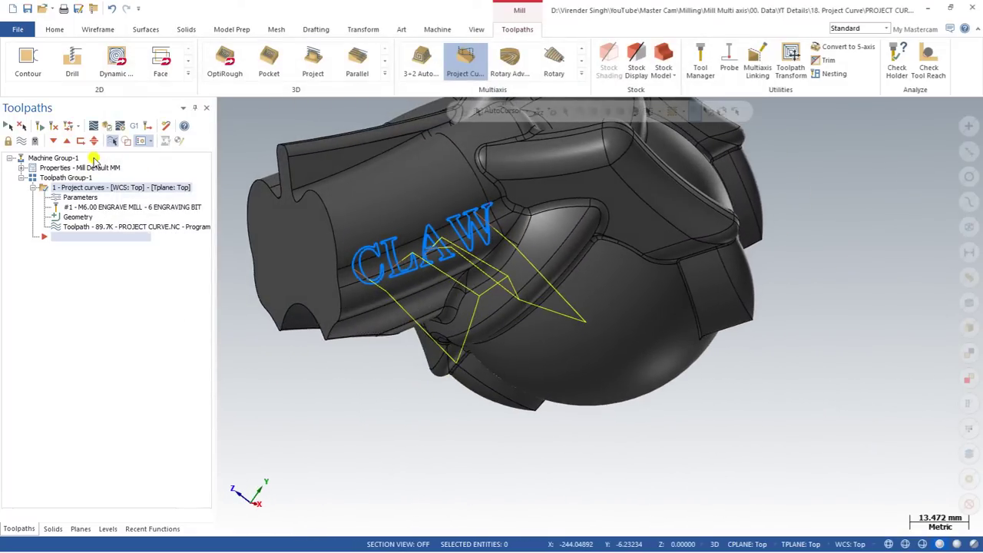
click(93, 125)
click(225, 107)
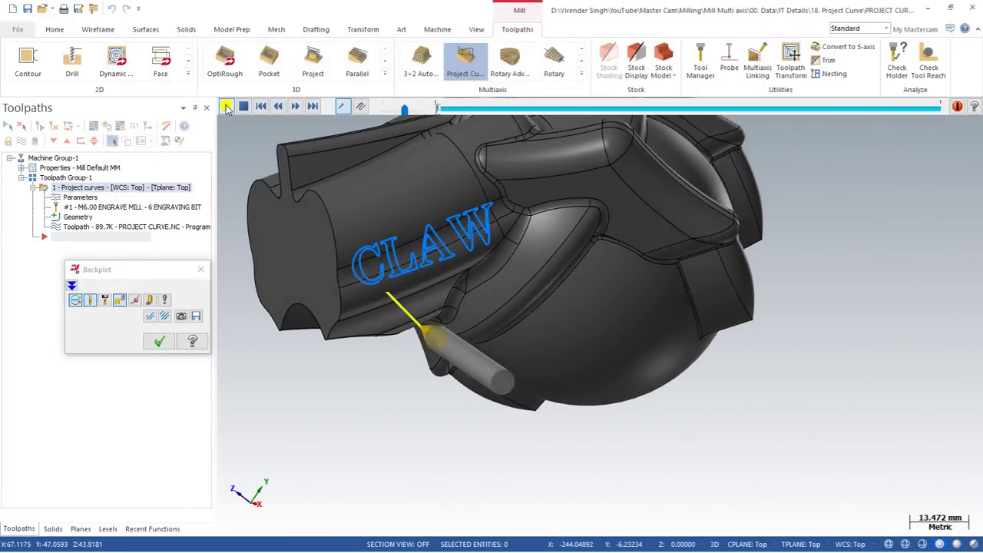
scroll(400, 269, up, 5)
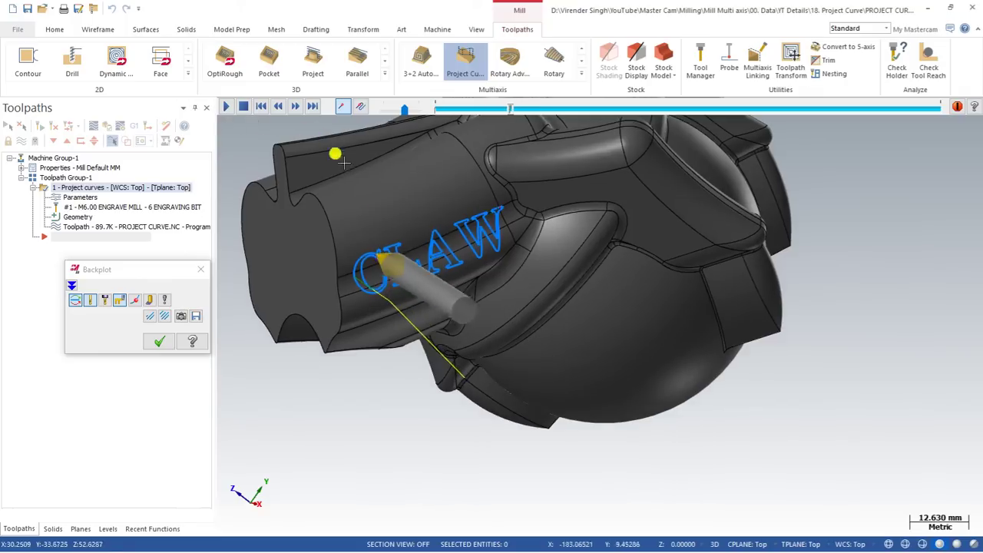
middle_drag(400, 269, 393, 305)
scroll(393, 305, up, 2)
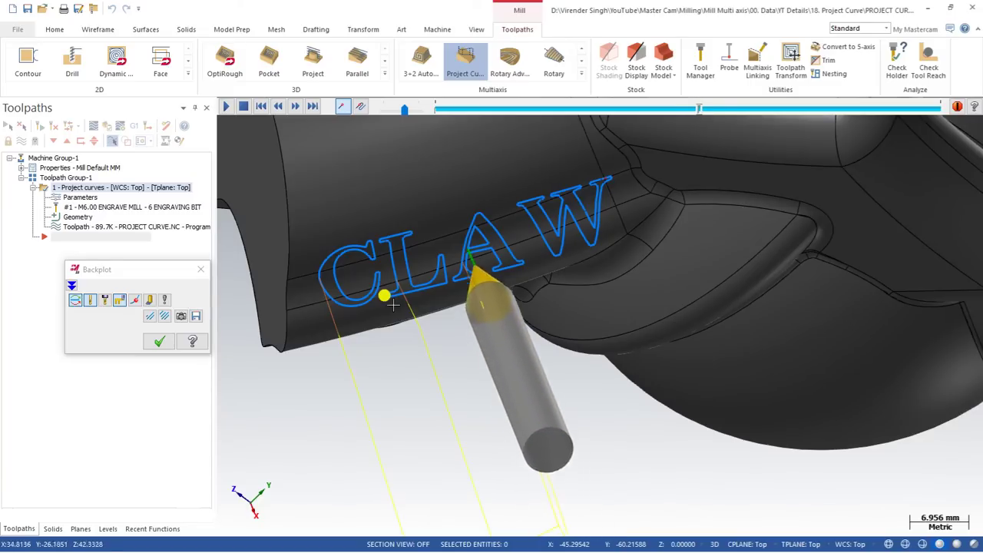
scroll(393, 305, down, 3)
middle_drag(392, 305, 449, 278)
scroll(393, 305, up, 1)
scroll(449, 278, up, 2)
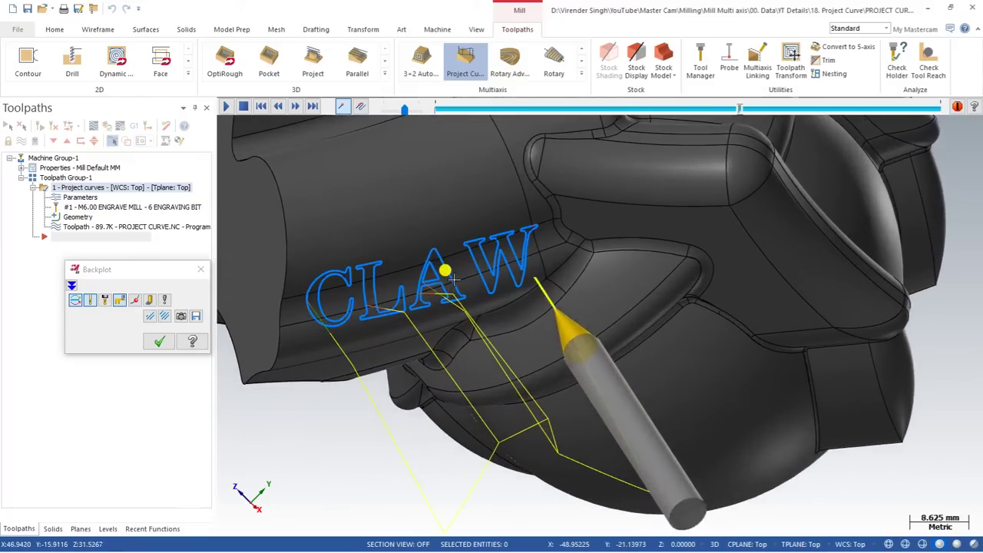
scroll(455, 281, down, 1)
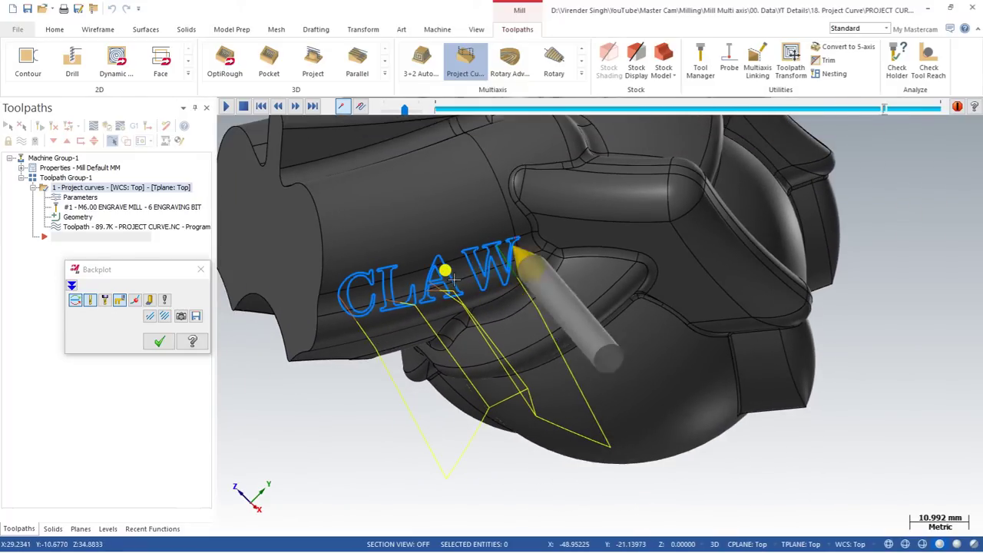
key(Escape)
Set the links for small and large gaps to Retract to feed distance with a small gap size of 0, and regenerate the toolpath
middle_drag(455, 281, 380, 320)
middle_drag(520, 386, 468, 354)
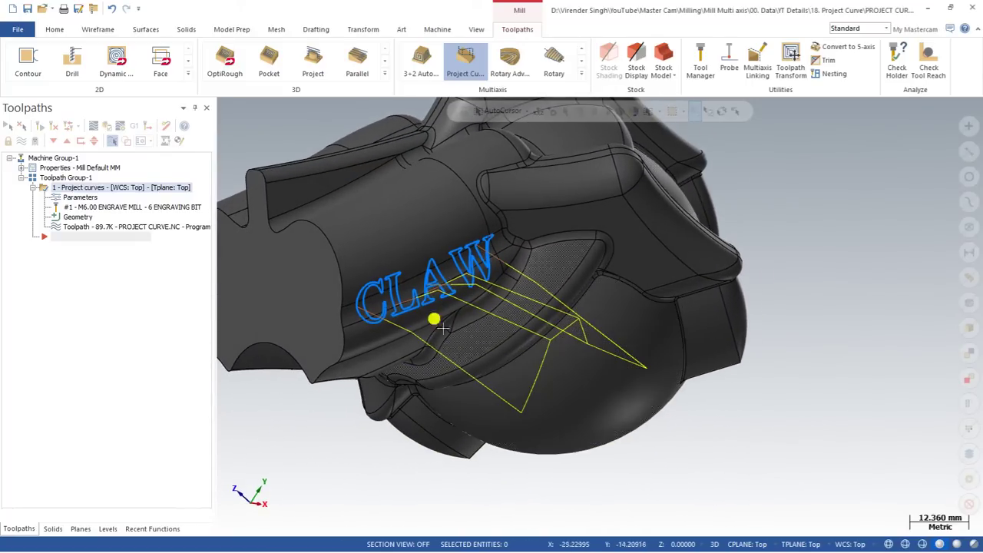
click(89, 196)
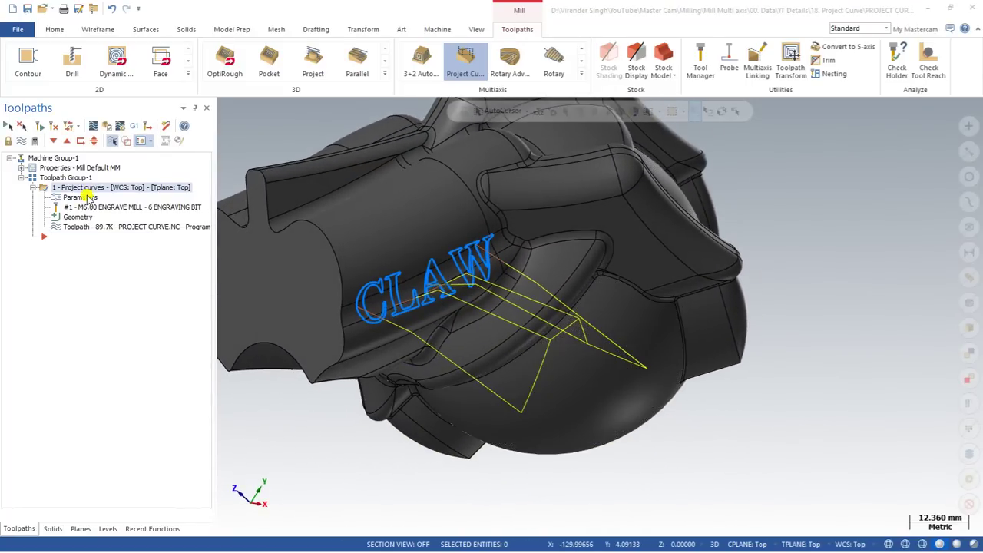
click(145, 186)
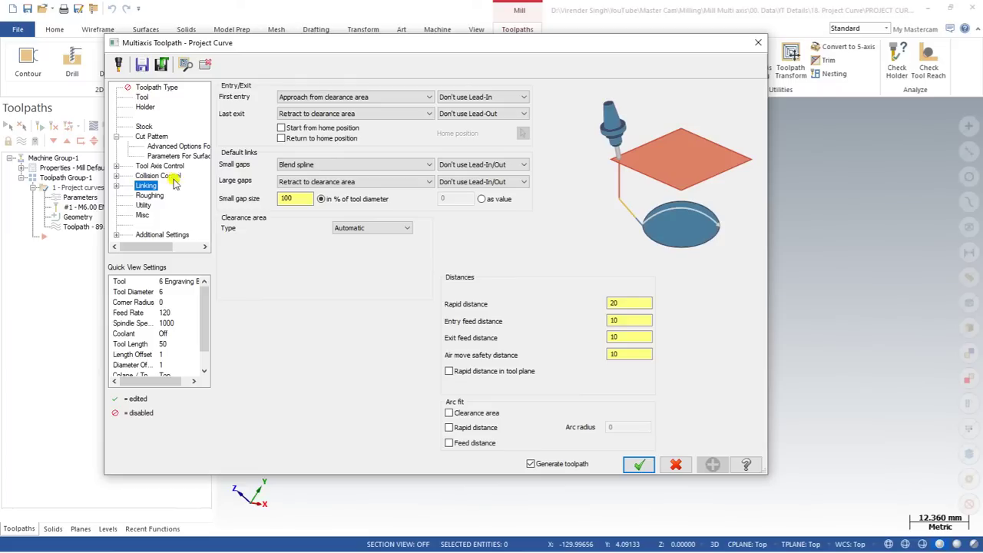
click(286, 164)
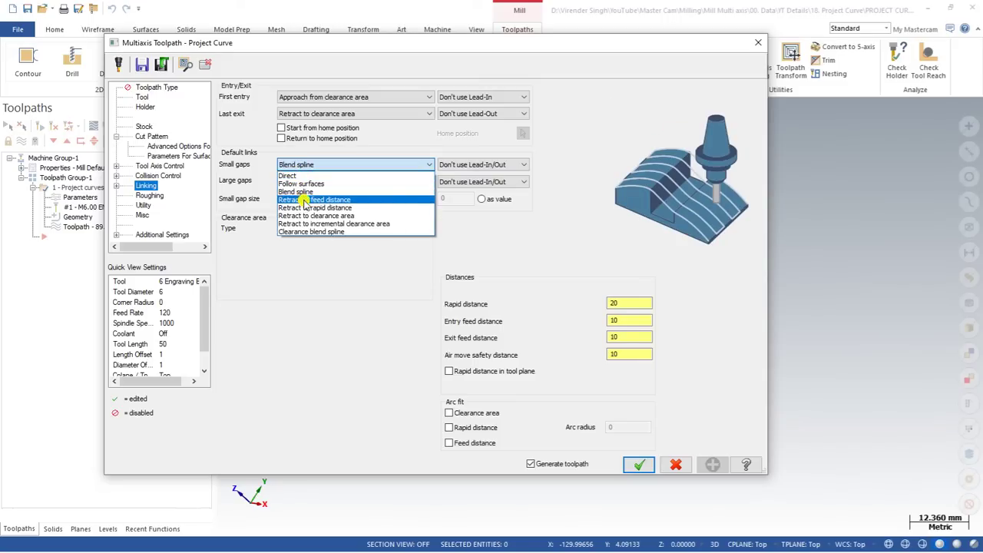
click(345, 199)
click(331, 181)
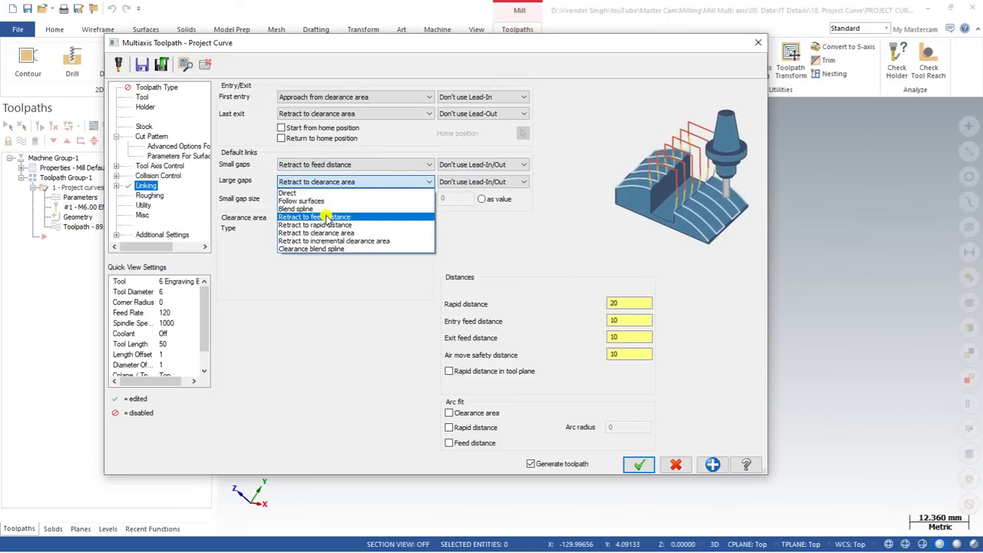
click(329, 217)
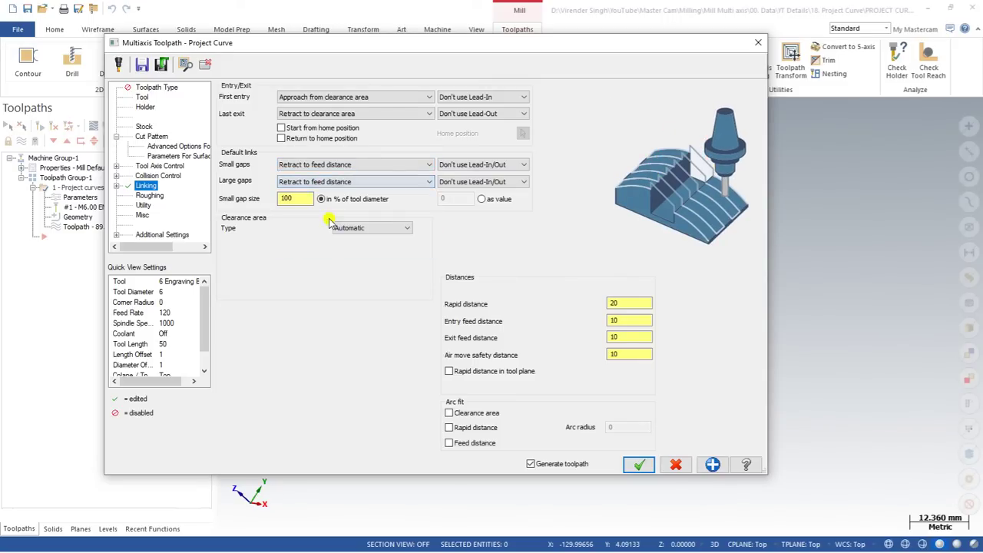
click(304, 200)
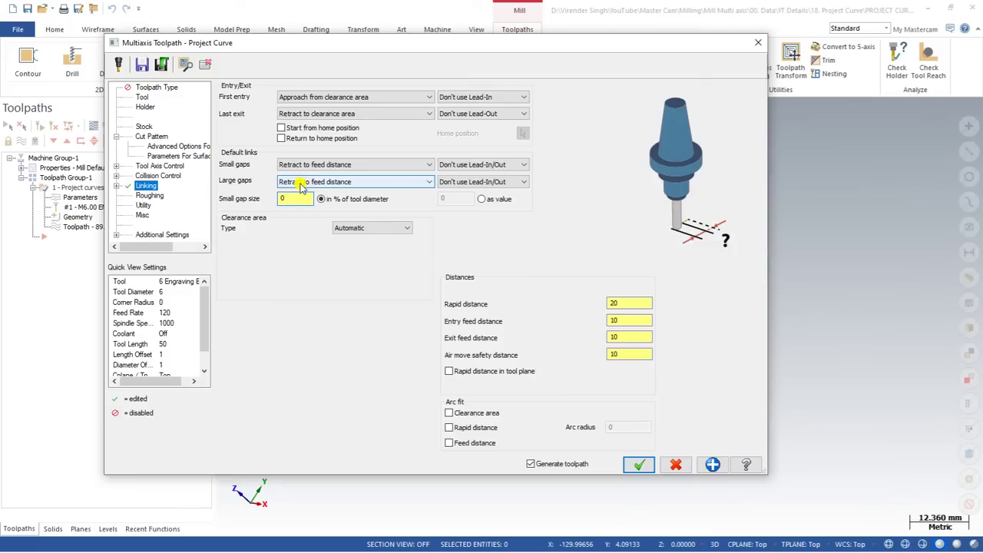
click(626, 321)
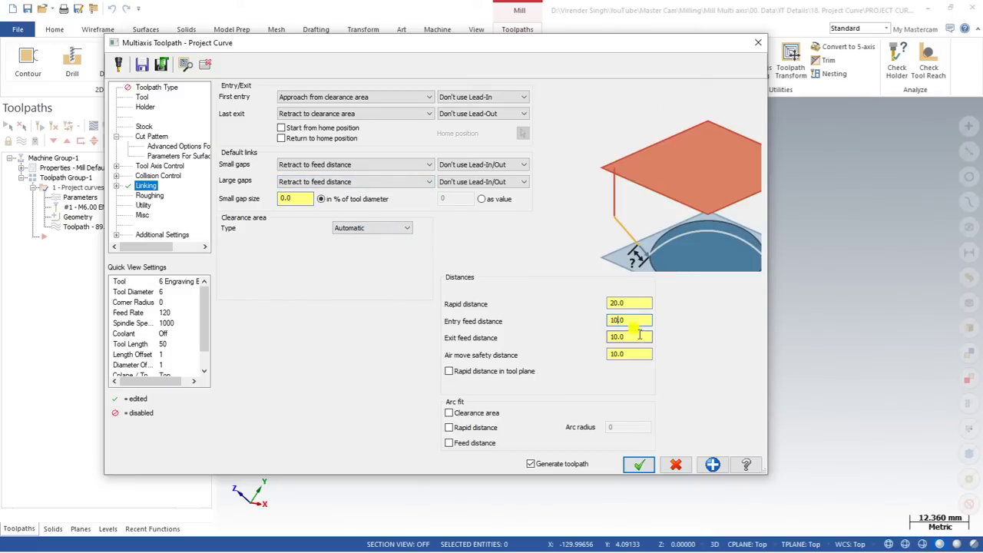
click(638, 464)
Set the entry and exit feed distances to 5 in the linking parameters and regenerate the toolpath
middle_drag(612, 427, 388, 311)
scroll(417, 299, up, 3)
scroll(380, 303, up, 3)
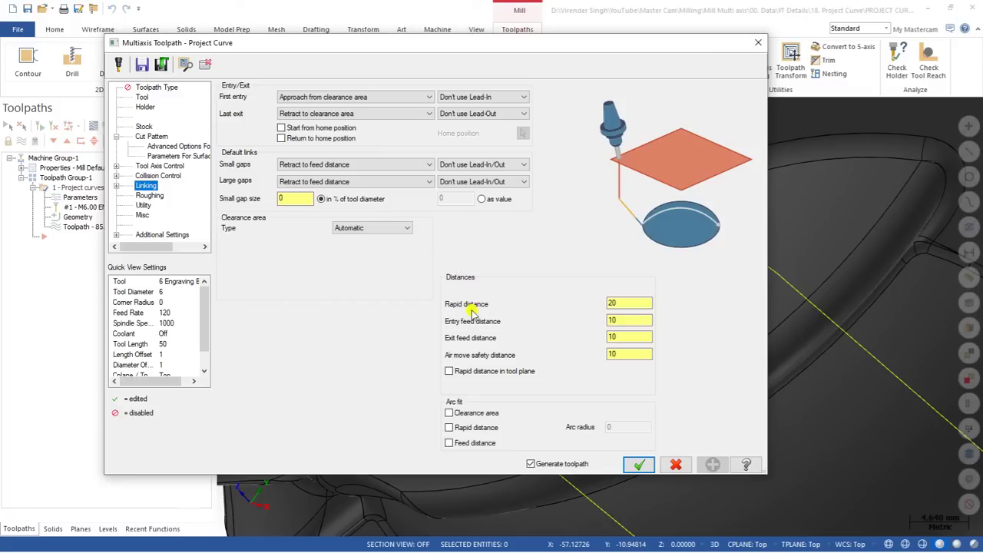
click(628, 321)
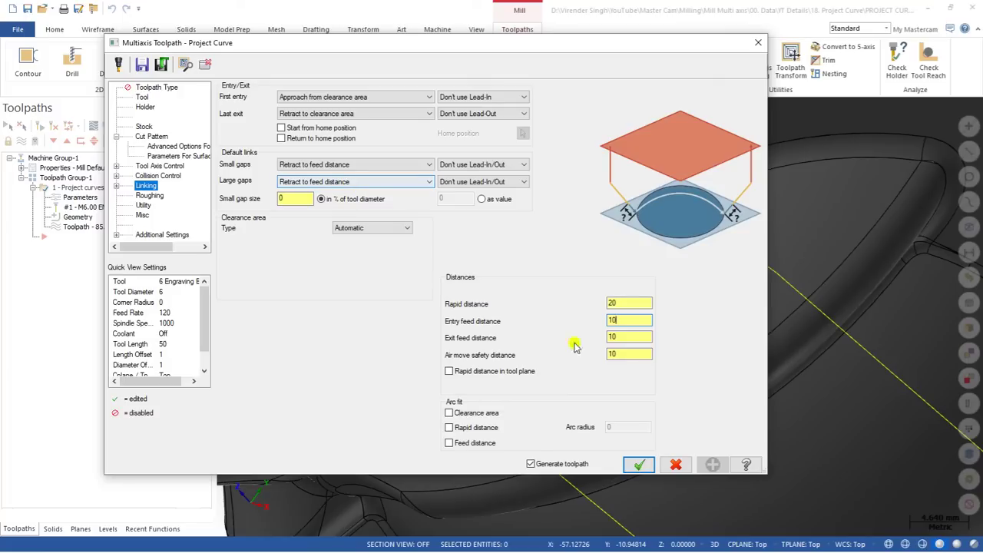
key(Return)
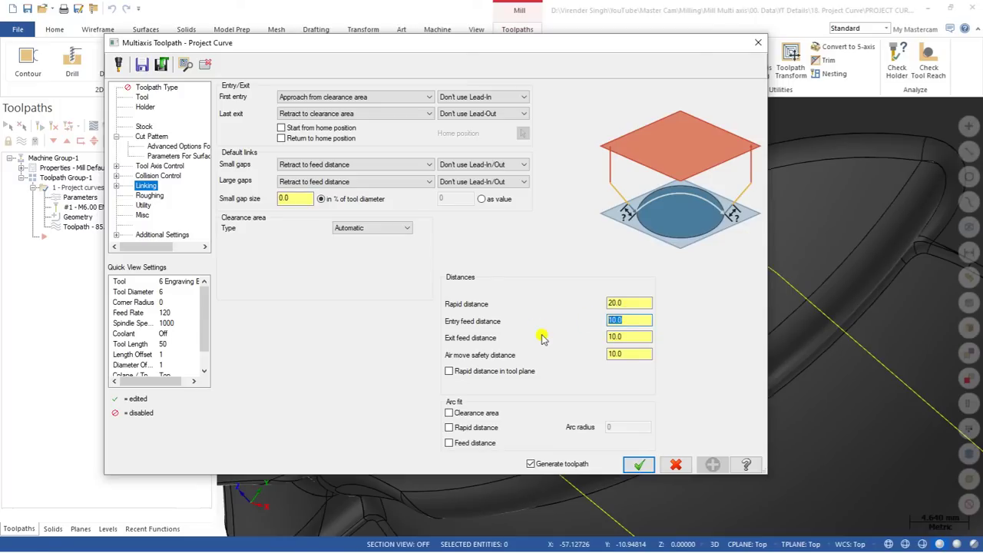
key(Return)
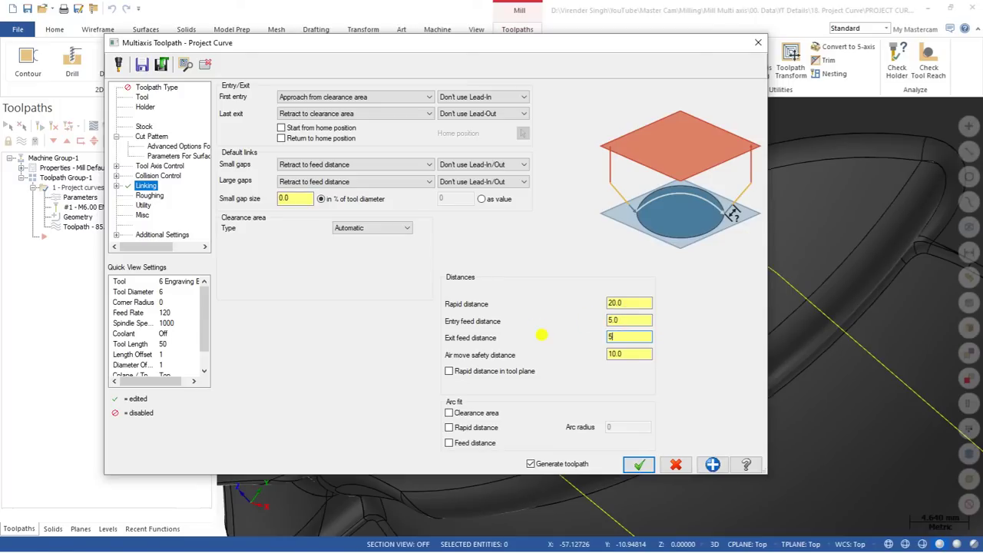
click(638, 464)
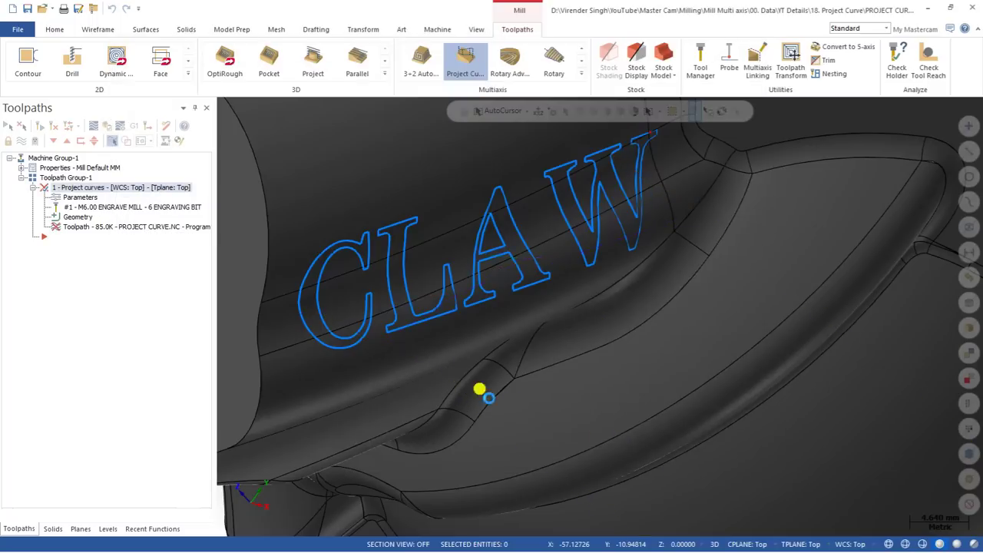
Examine the regenerated toolpath's linking moves around the CLAW letters and check its linking distances
scroll(434, 357, down, 3)
scroll(438, 355, up, 3)
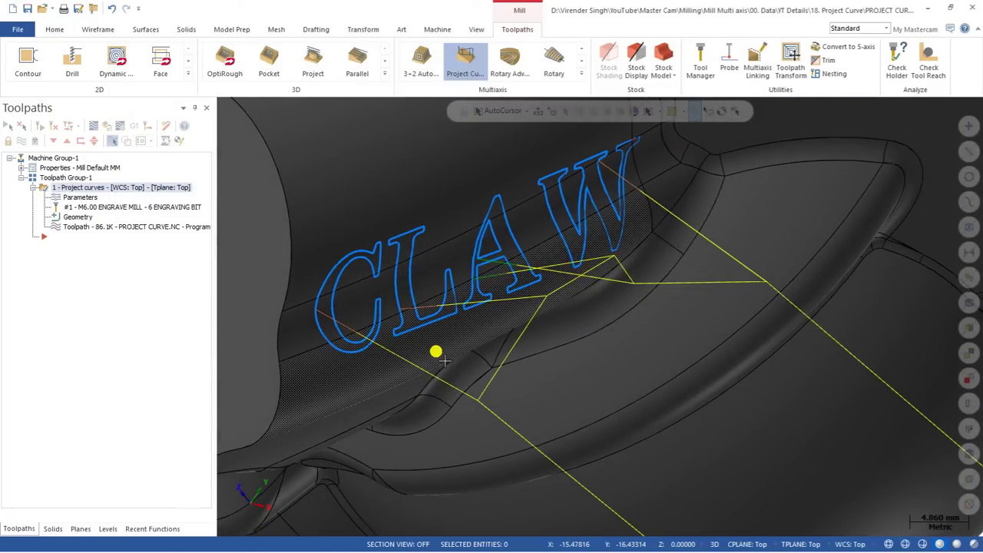
middle_drag(443, 342, 450, 356)
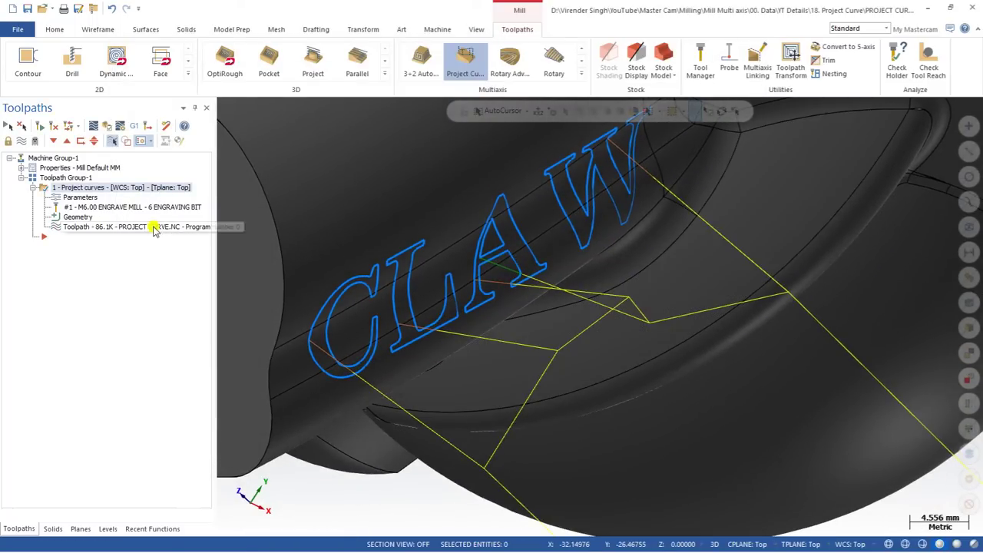
click(91, 197)
click(619, 353)
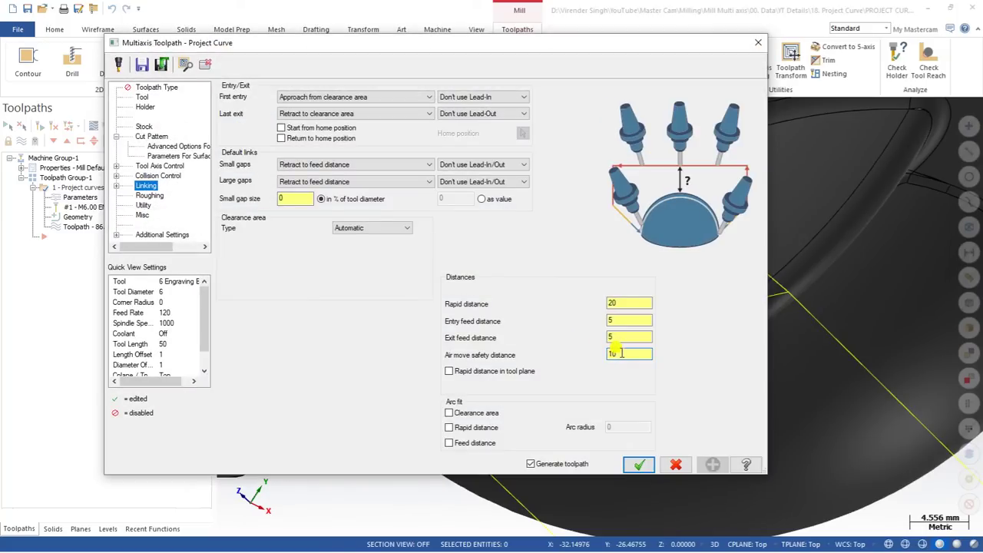
click(611, 320)
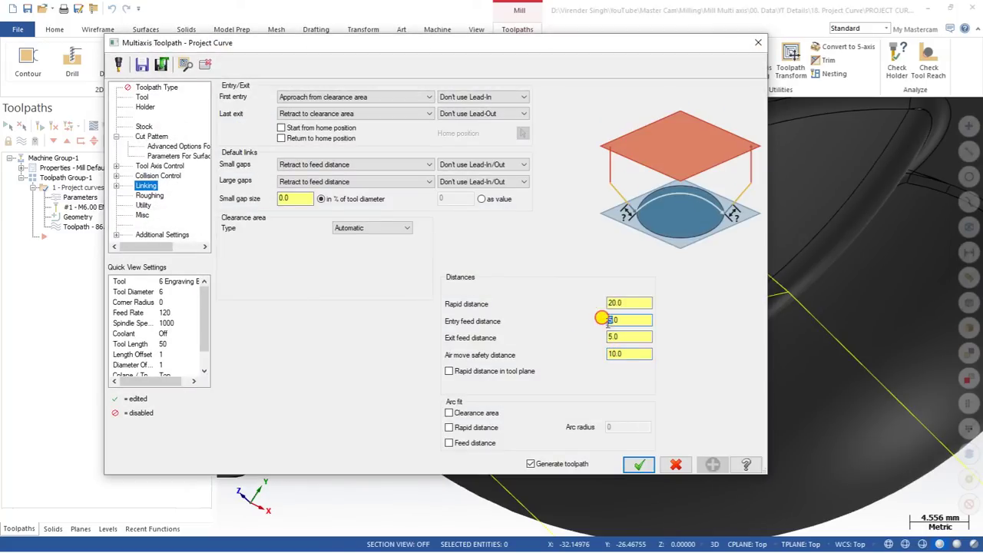
click(639, 464)
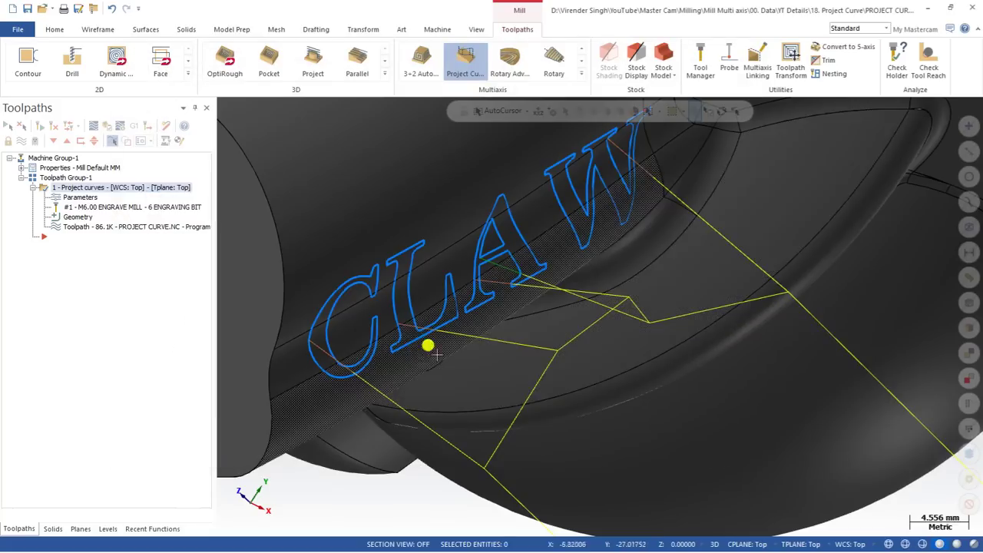
scroll(453, 343, up, 3)
middle_drag(456, 336, 295, 312)
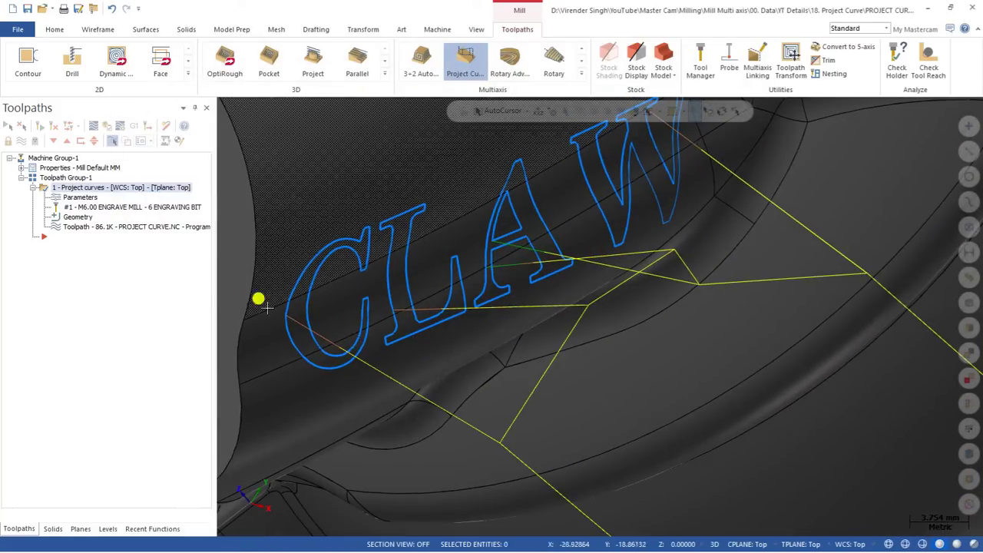
Set the air move safety distance to 8 in the linking parameters and regenerate the toolpath
click(74, 199)
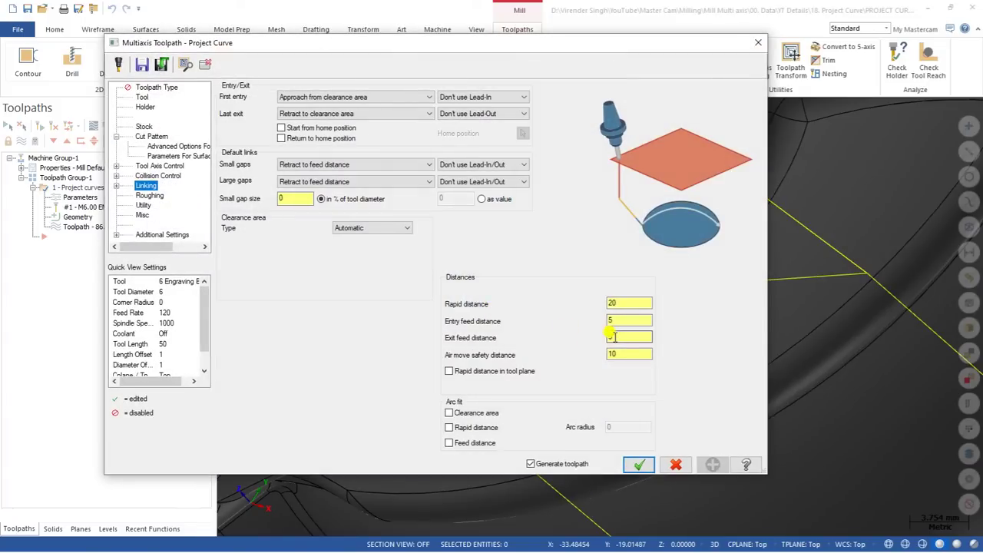
double_click(626, 354)
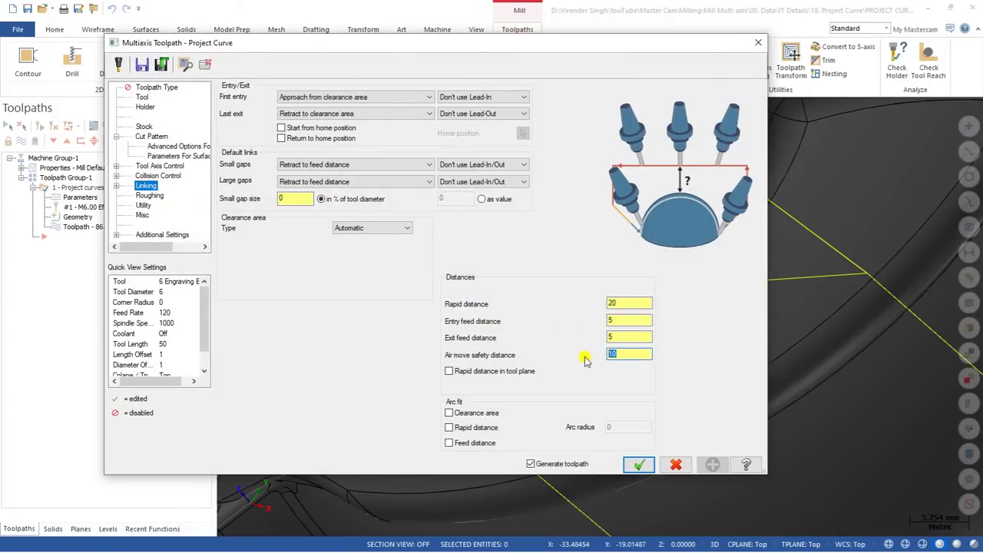
key(Return)
click(640, 464)
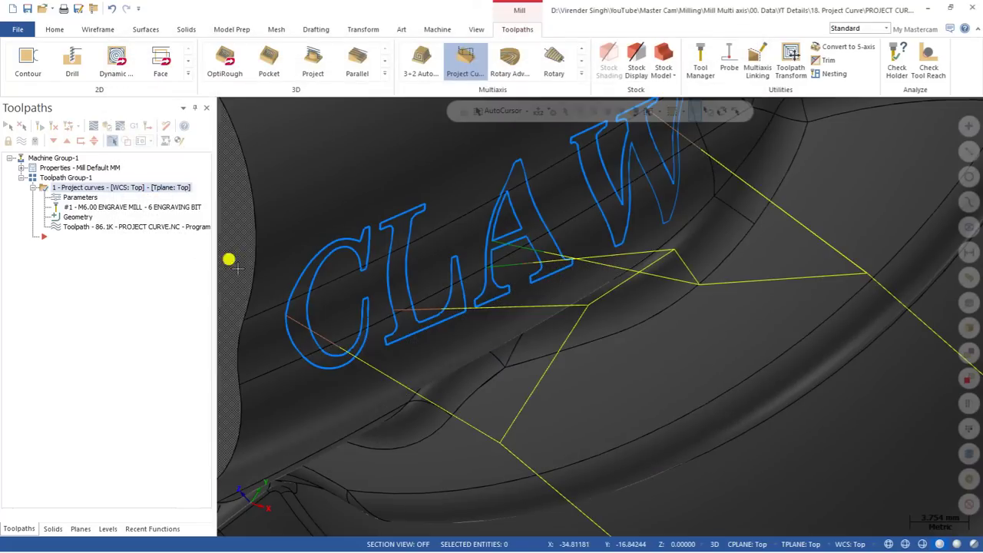
Set the rapid distance to 10 in the linking parameters, regenerate the toolpath and inspect the approach and retract moves
click(61, 196)
click(621, 304)
drag(621, 304, 578, 303)
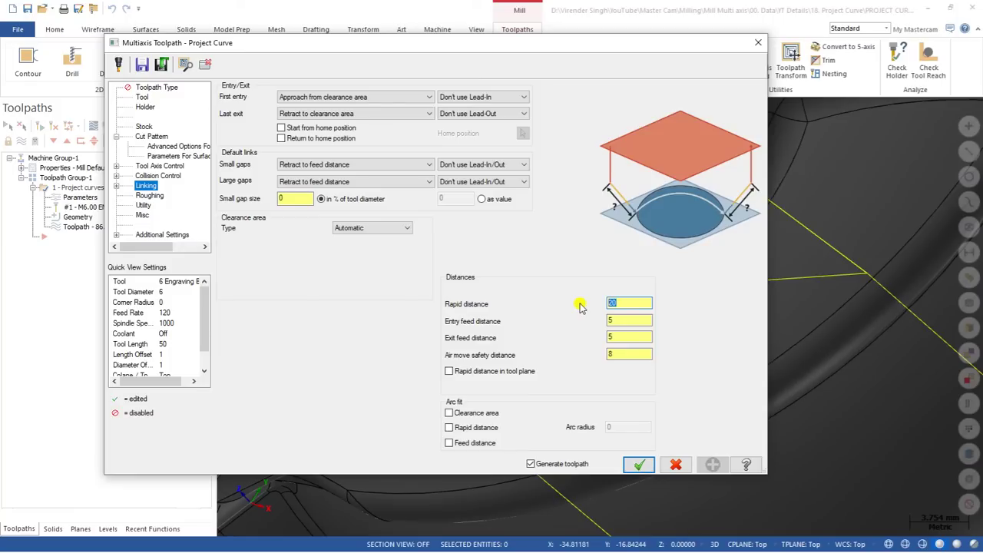
text(10)
key(Tab)
click(640, 465)
middle_drag(571, 340, 544, 330)
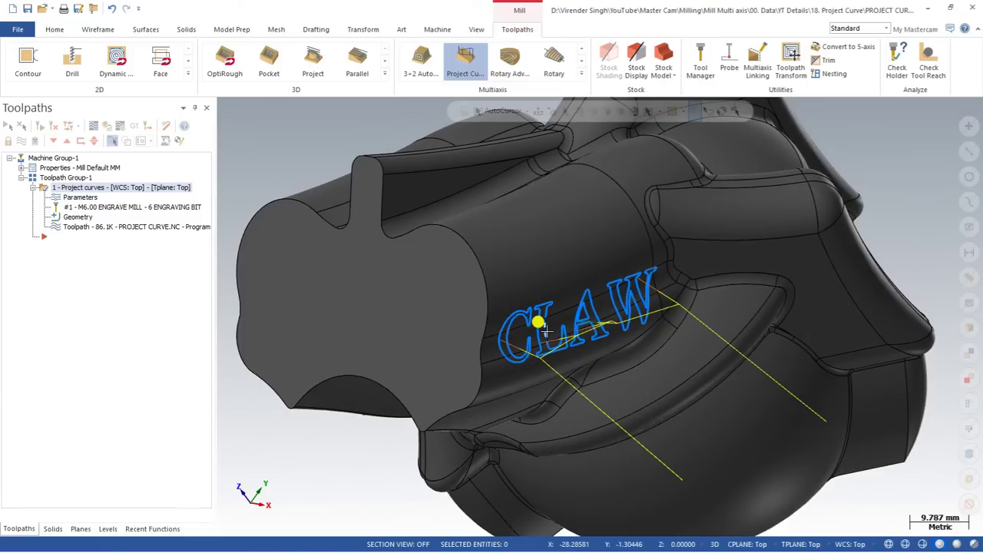
middle_drag(544, 330, 542, 351)
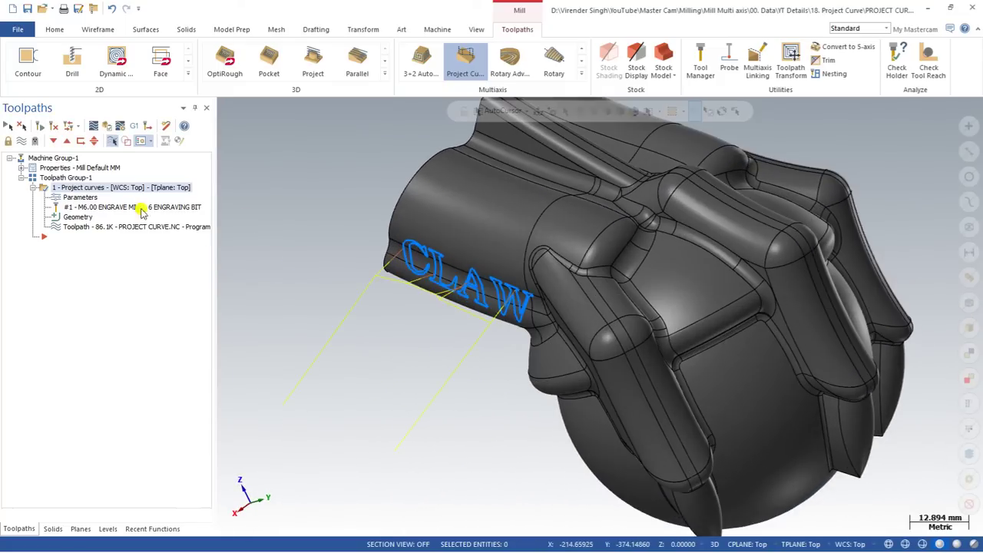
Review the toolpath type, tool, cut pattern and tool axis control settings of the Project Curve operation
click(67, 199)
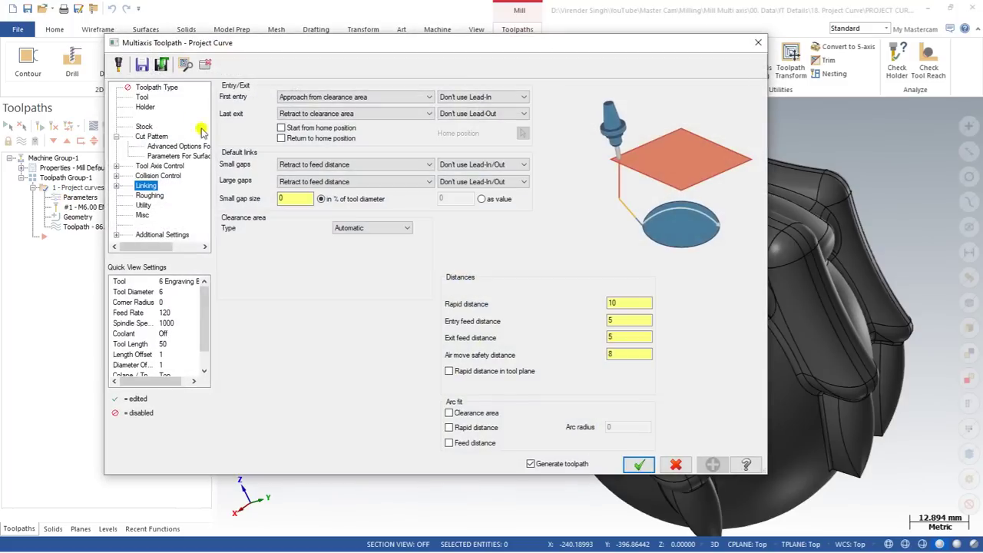
click(147, 88)
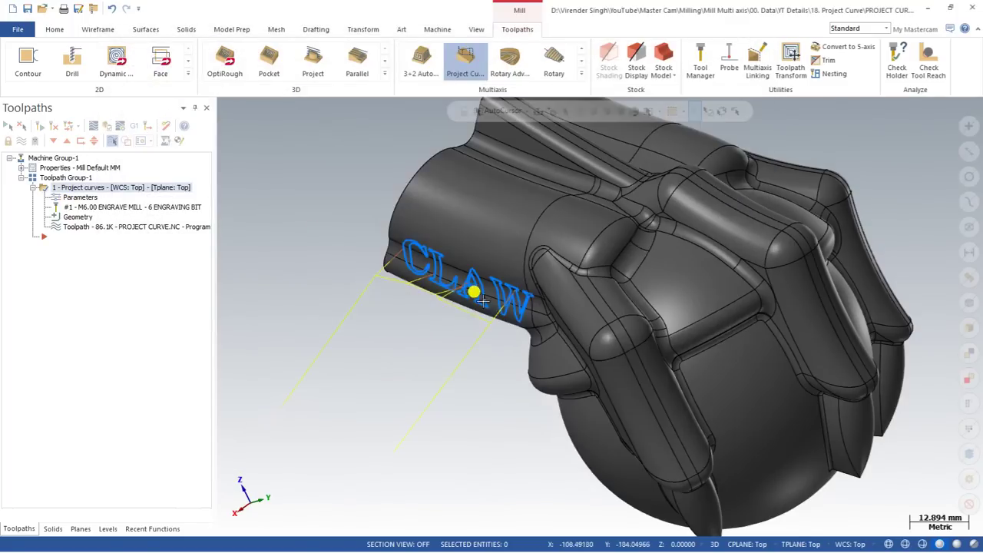
scroll(338, 244, up, 3)
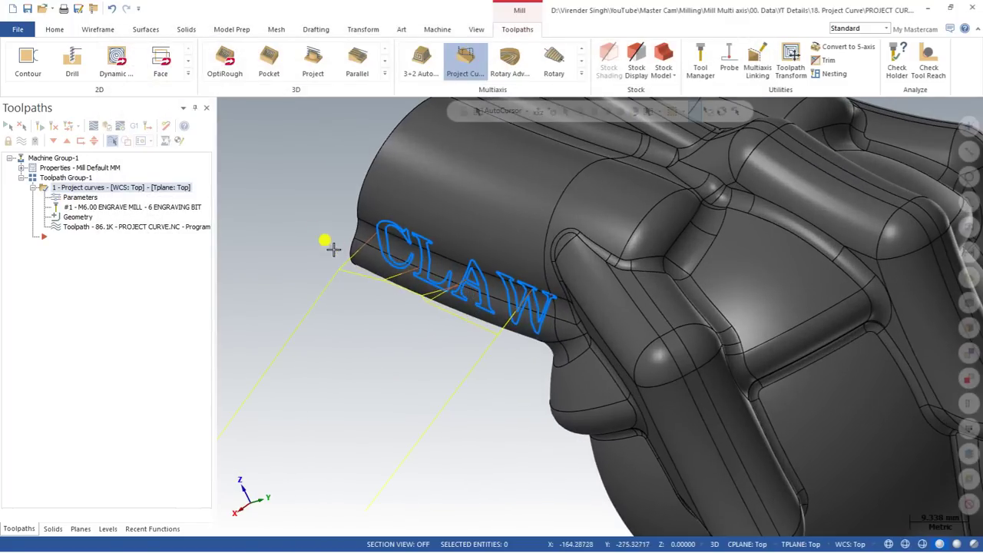
middle_drag(352, 212, 384, 230)
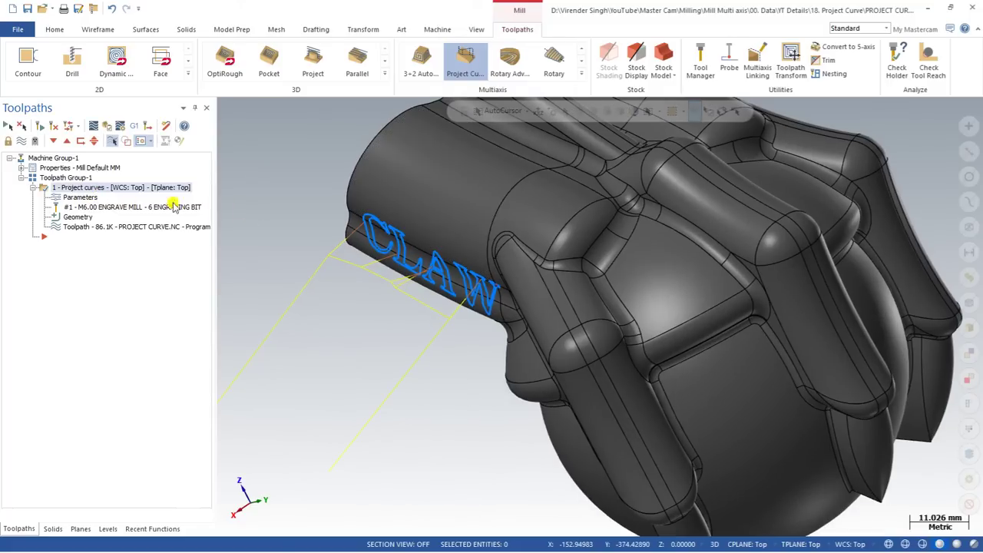
click(80, 198)
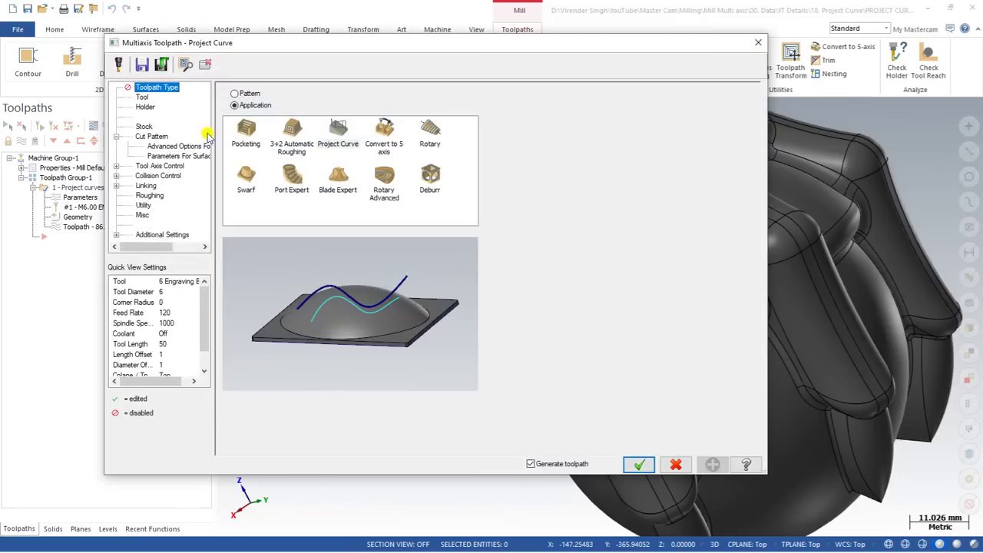
click(142, 98)
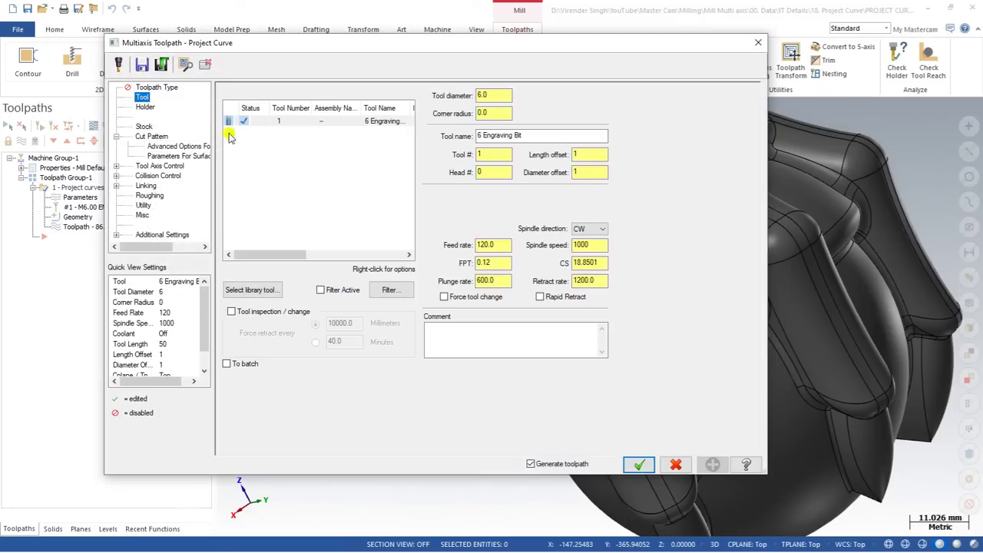
click(151, 136)
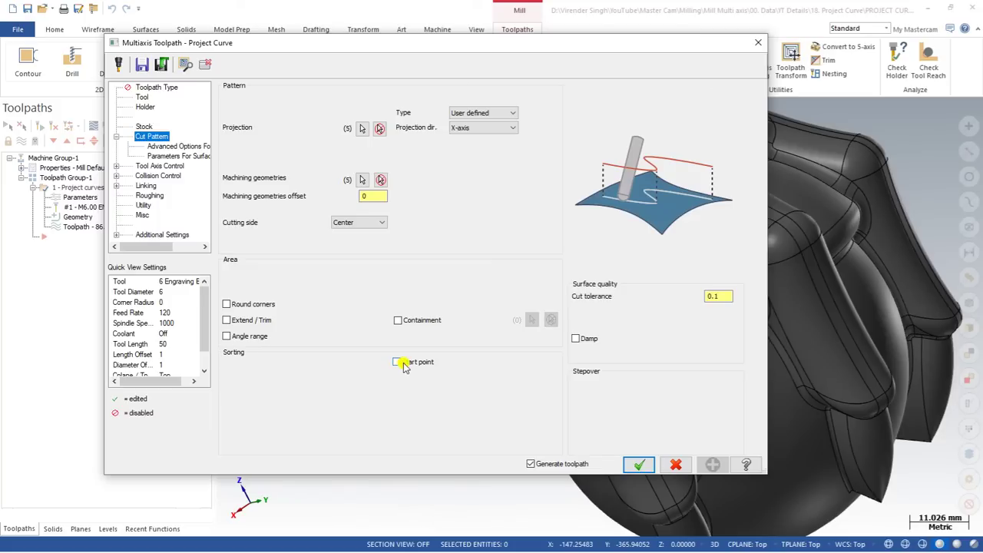
click(150, 167)
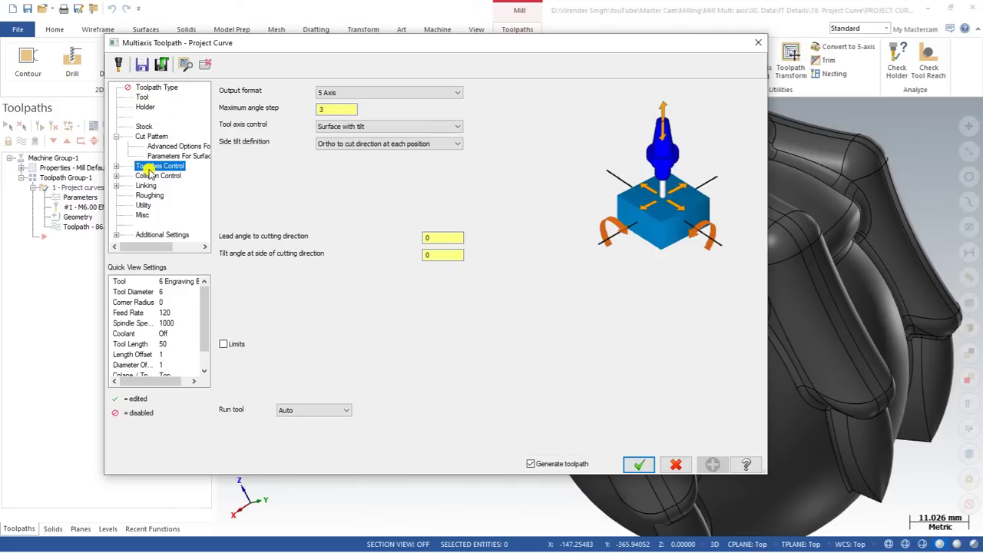
click(347, 128)
click(348, 128)
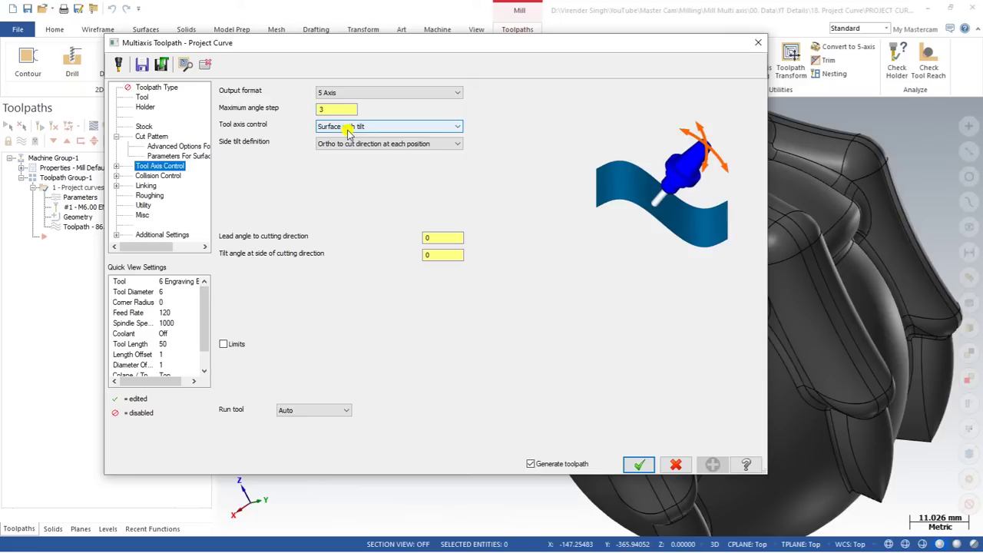
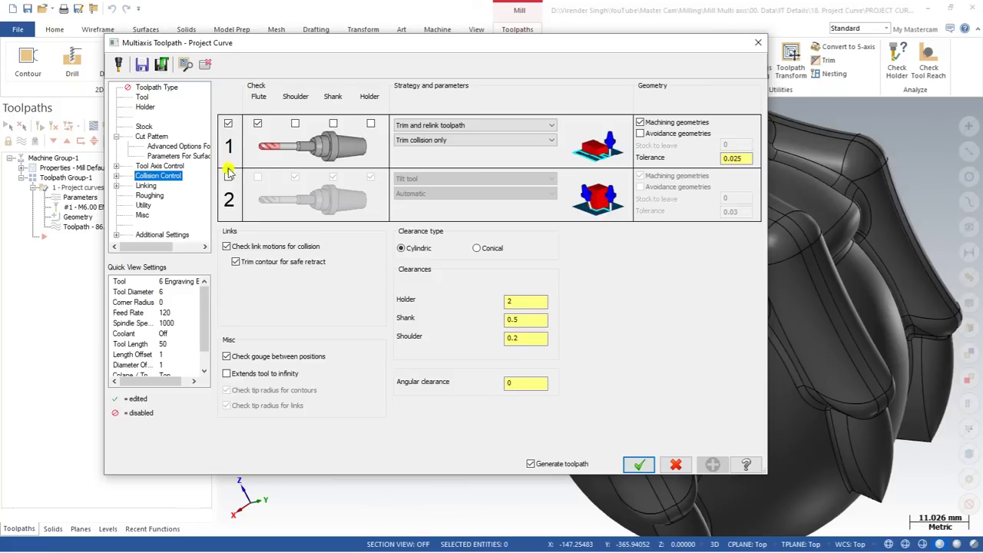
Disable the first collision check in the collision control settings and regenerate the Project Curve toolpath
click(228, 124)
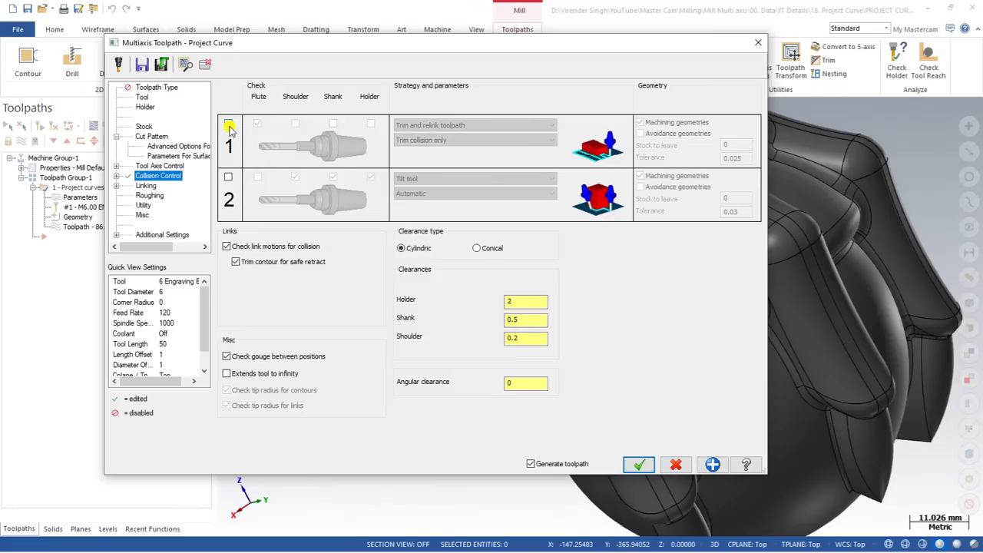
click(638, 464)
scroll(435, 284, up, 2)
middle_drag(434, 284, 405, 286)
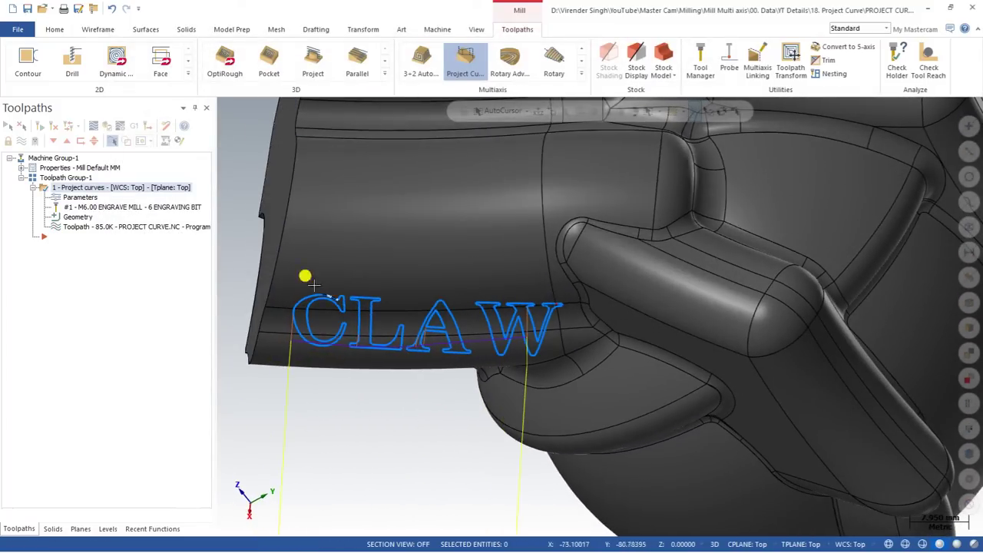
Check the operation's collision control and linking settings, accept them and inspect the toolpath on the part
click(80, 198)
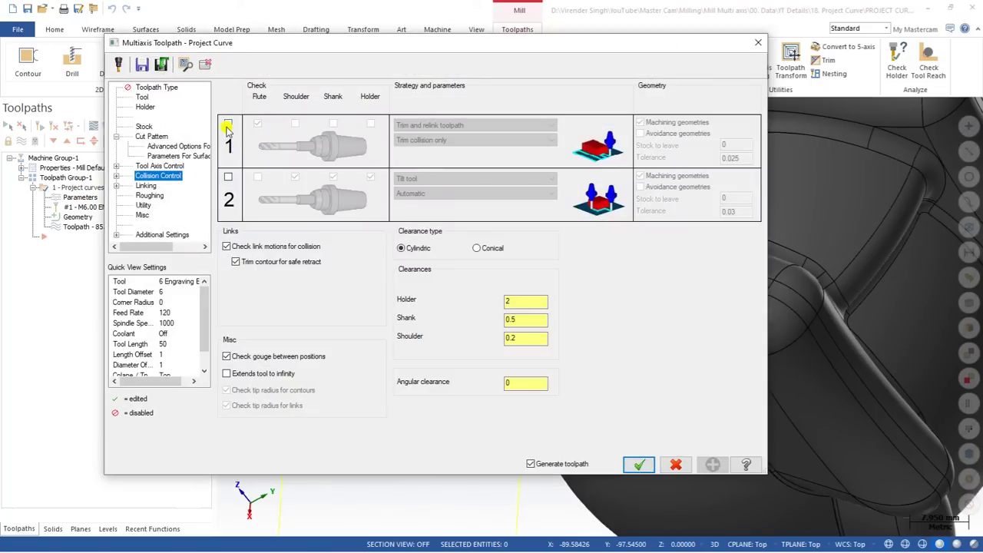
click(146, 186)
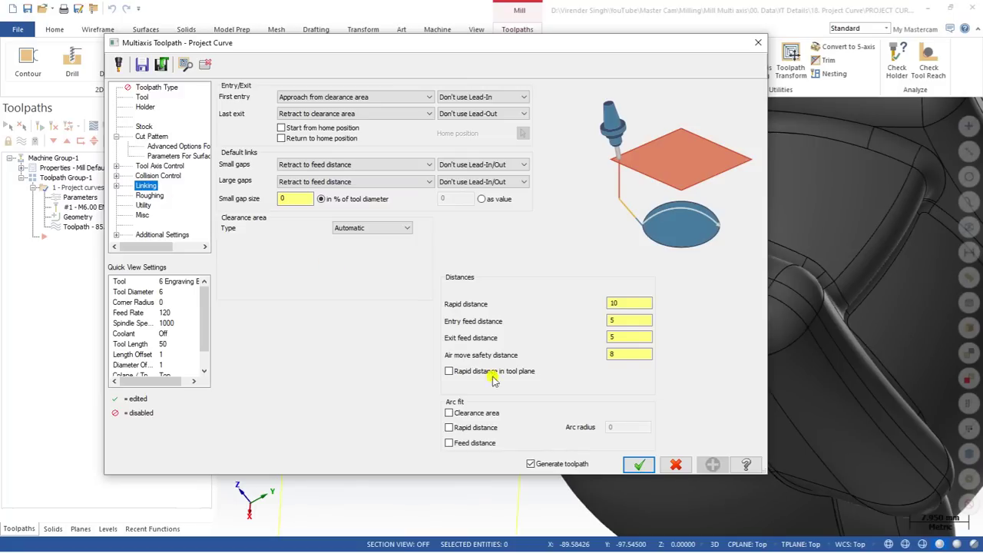
click(639, 464)
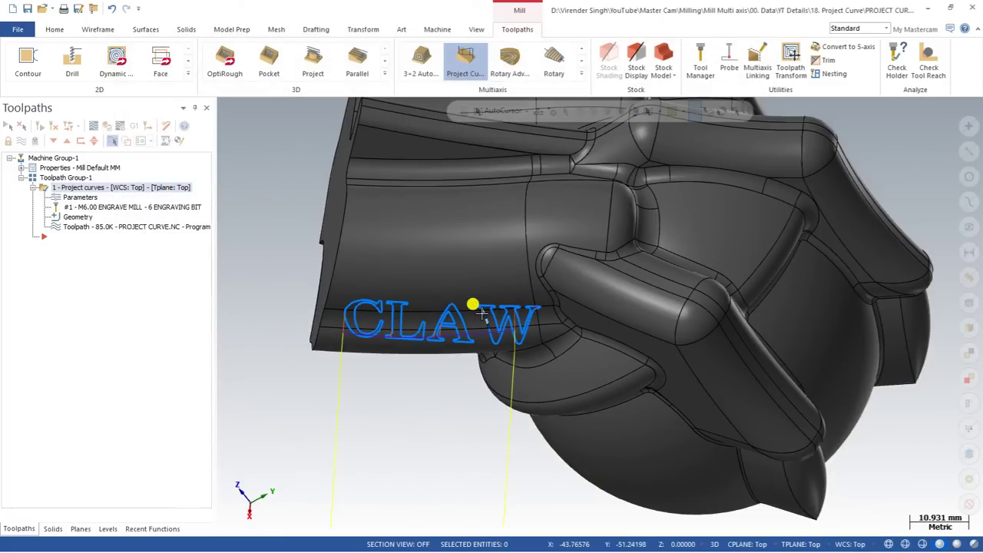
middle_drag(481, 311, 419, 326)
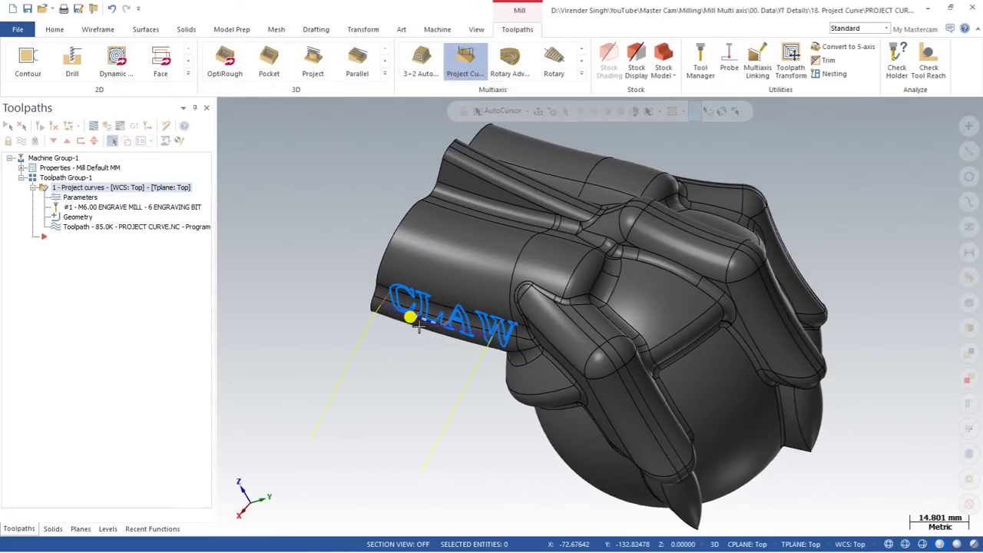
Make the WIREFRAME level visible and compare the source CLAW lettering with the toolpath projected on the part
click(106, 529)
click(55, 158)
middle_drag(297, 324, 577, 322)
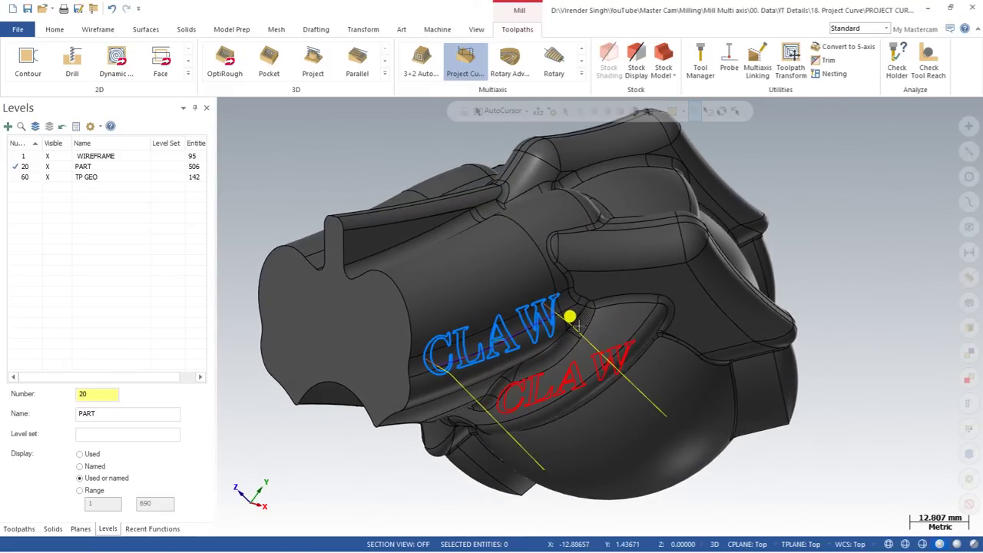
scroll(540, 329, down, 2)
scroll(448, 338, up, 3)
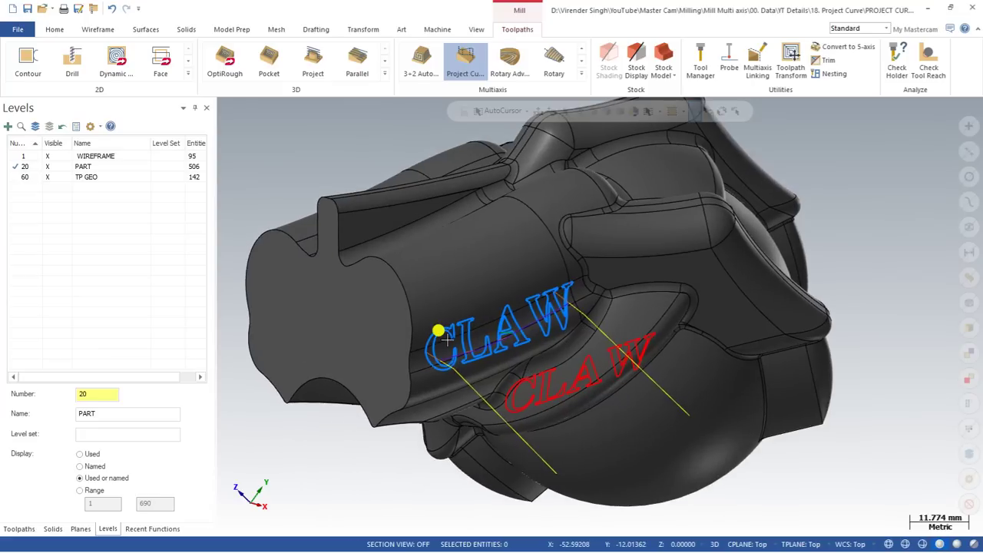
scroll(438, 332, down, 3)
scroll(415, 325, up, 1)
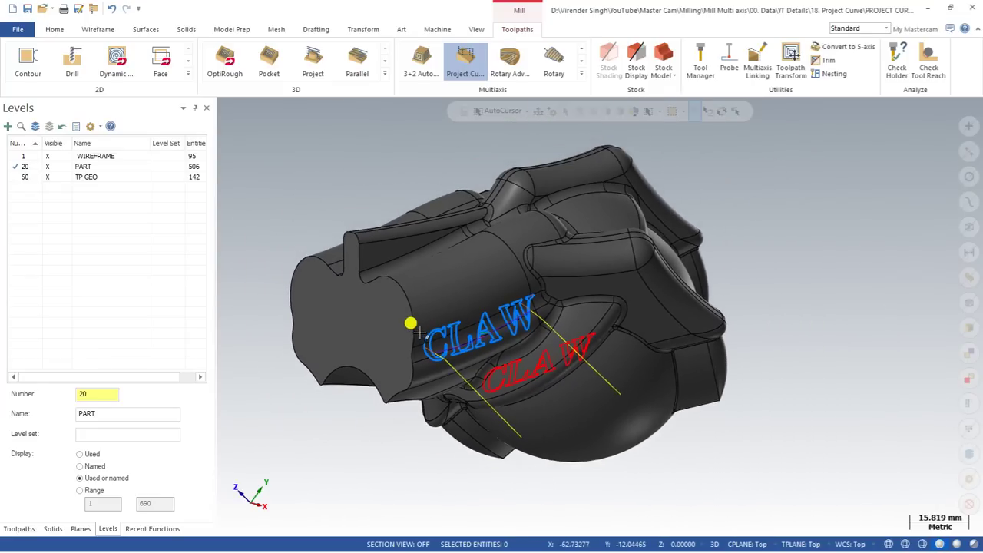
mouse_move(476, 352)
middle_down()
mouse_move(464, 360)
mouse_move(481, 354)
middle_up()
scroll(446, 316, up, 1)
scroll(406, 293, up, 2)
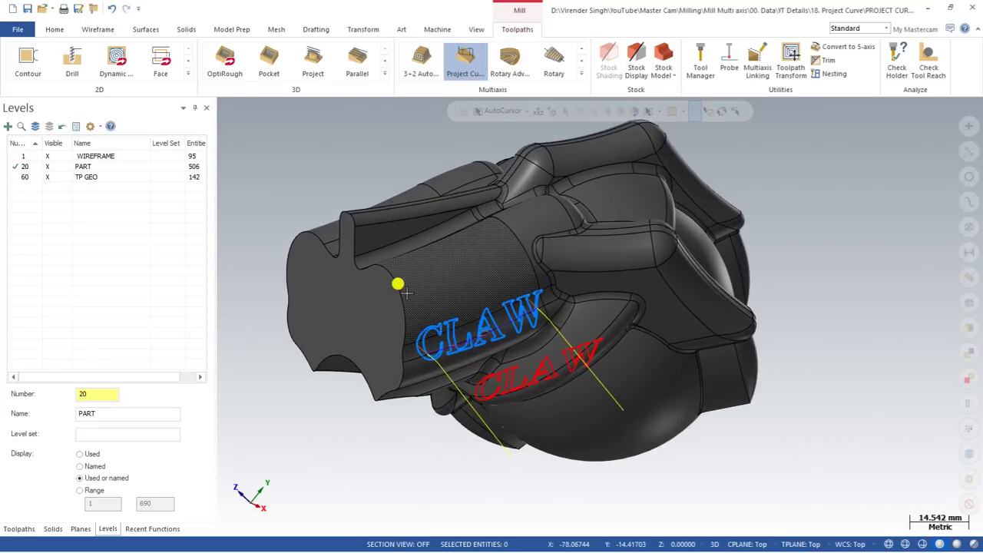
click(97, 29)
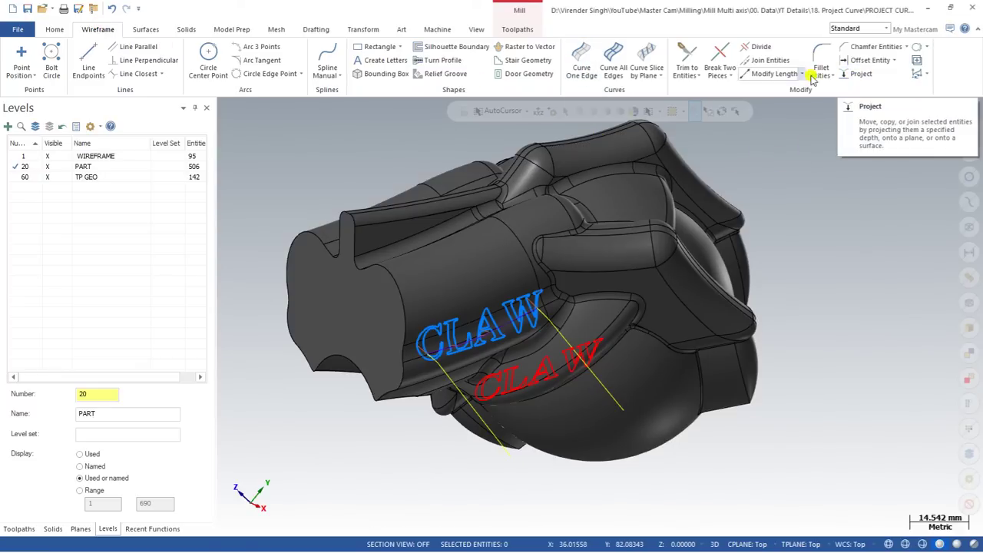
click(367, 30)
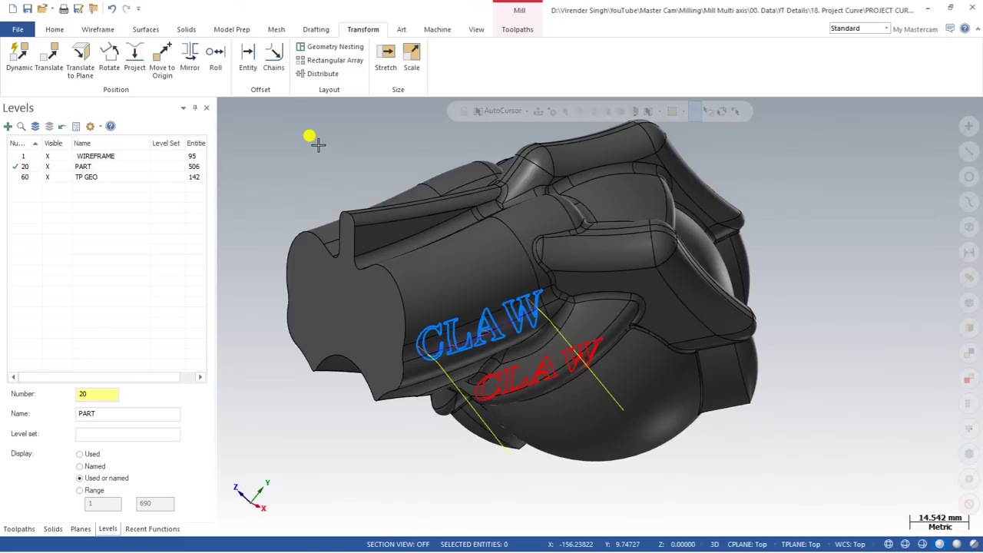
Open the backplot of the Project curves operation and play the engraving tool's motion
click(19, 529)
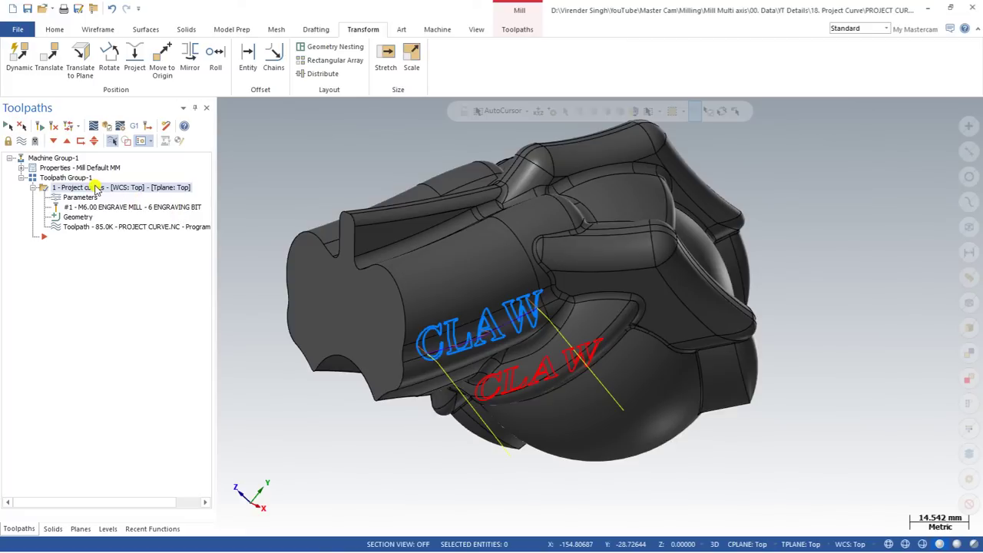
click(90, 129)
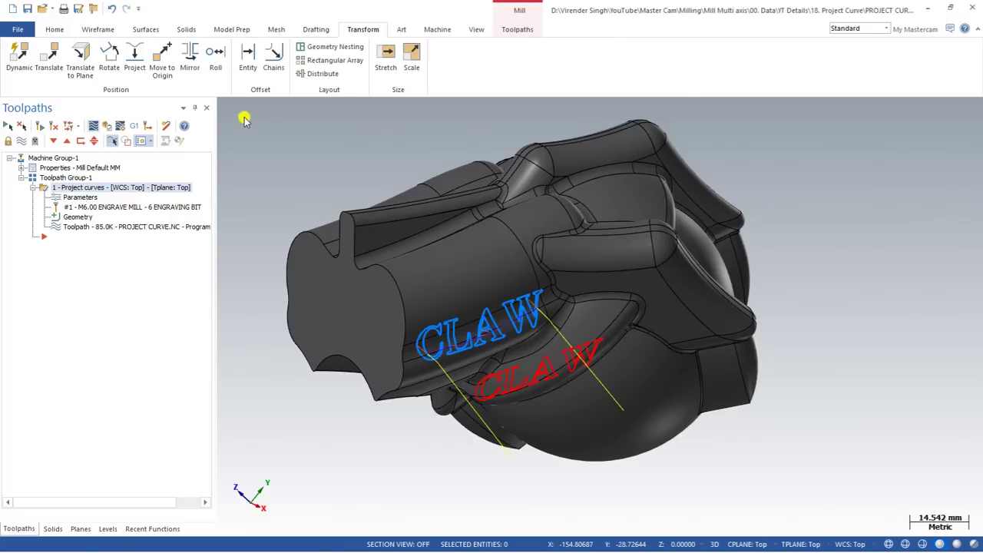
click(227, 108)
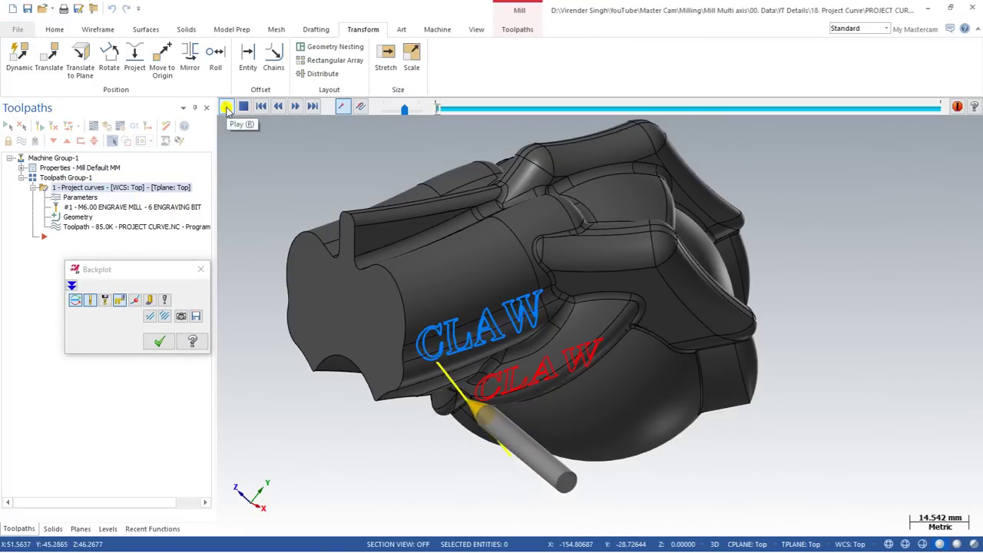